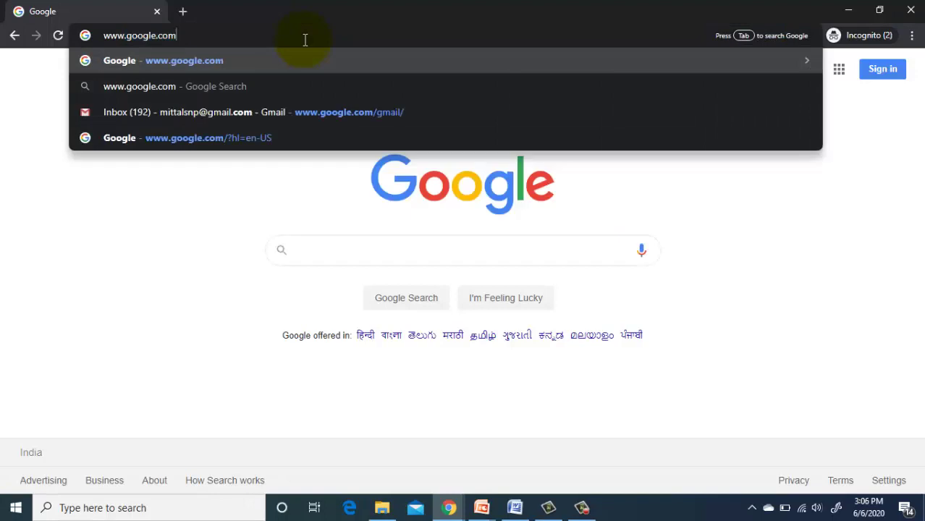
{"action": "key", "text": "BackSpace"}
{"action": "key", "text": "BackSpace"}
{"action": "key", "text": "BackSpace"}
{"action": "key", "text": "BackSpace"}
{"action": "key", "text": "BackSpace"}
{"action": "key", "text": "BackSpace"}
{"action": "key", "text": "BackSpace"}
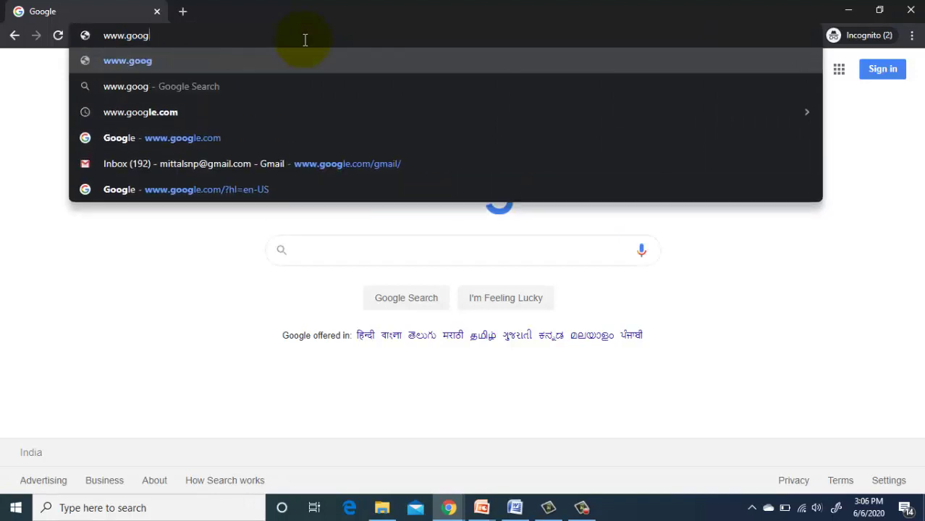
{"action": "key", "text": "BackSpace"}
{"action": "key", "text": "BackSpace"}
{"action": "key", "text": "BackSpace"}
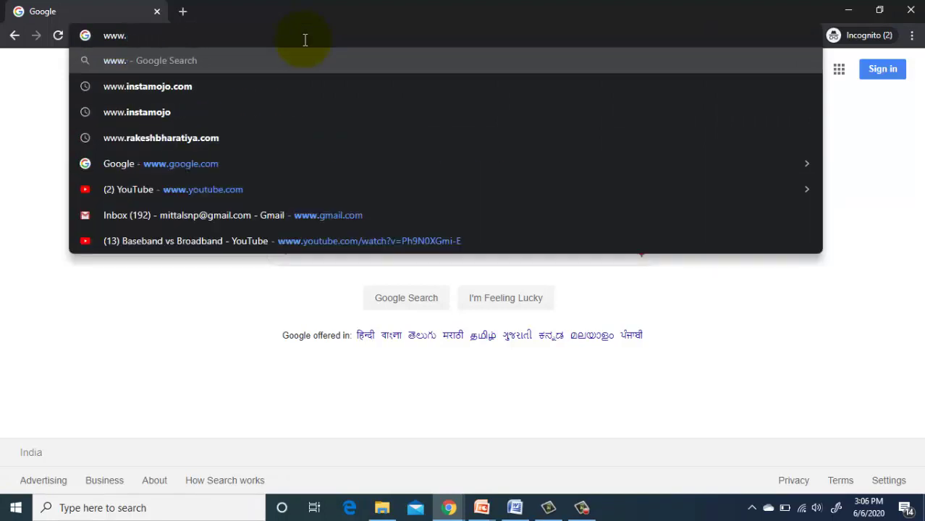
{"action": "type", "text": "blogspot.com"}
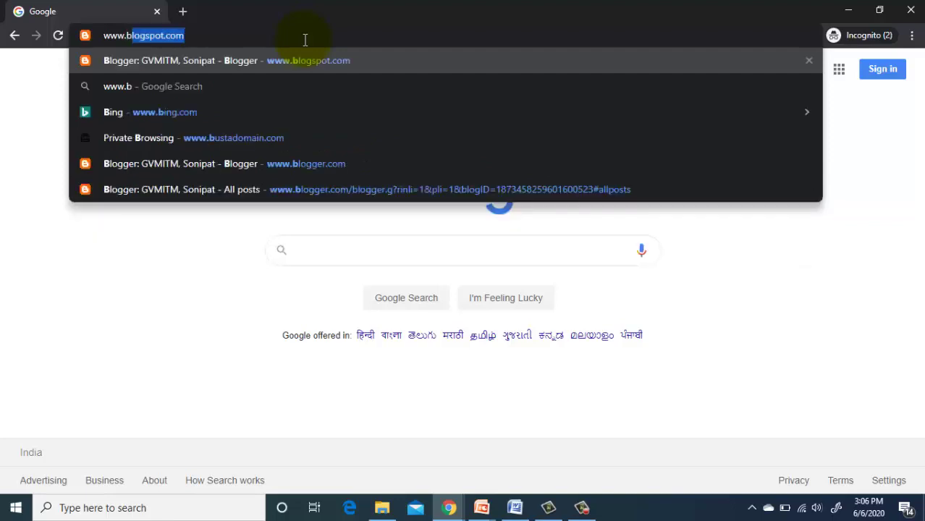
{"action": "key", "text": "Right"}
{"action": "key", "text": "Return"}
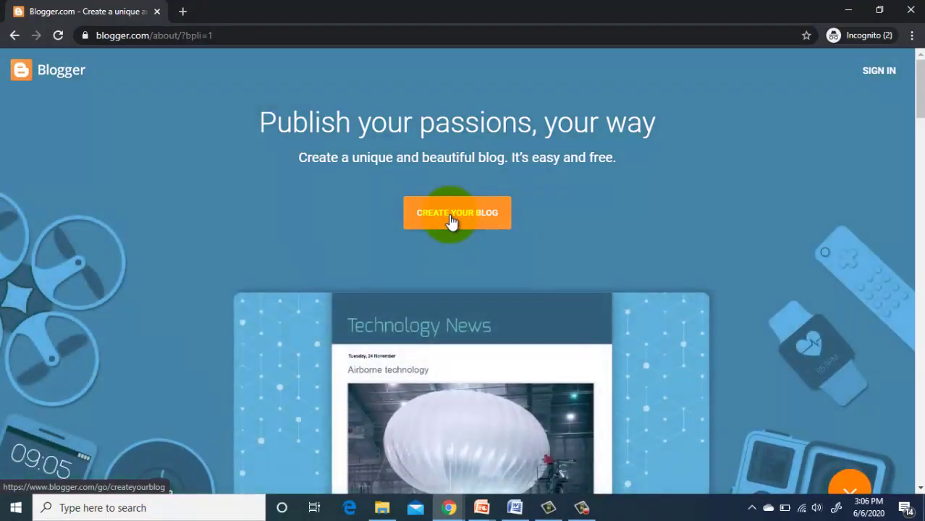
Step: Start creating a blog and sign in with the Google account and its password
{"action": "left_click", "coordinate": [451, 221]}
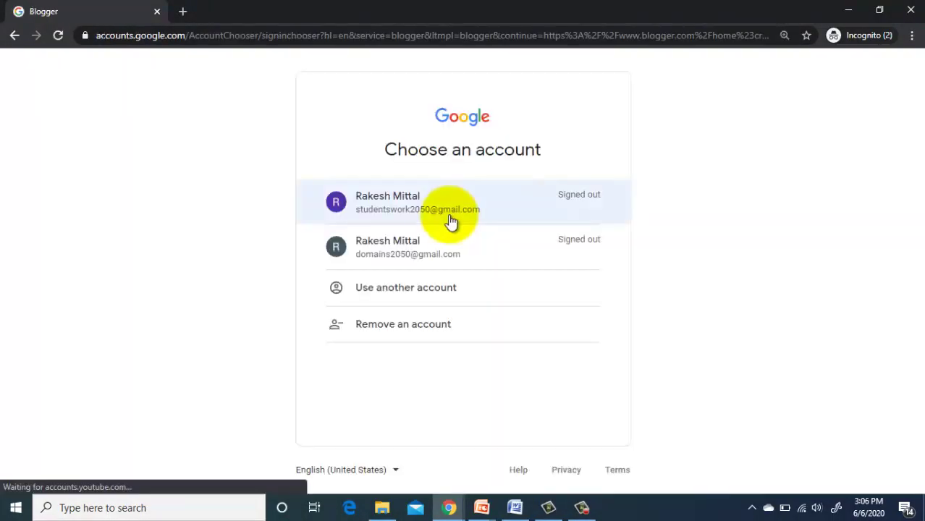
{"action": "left_click", "coordinate": [408, 259]}
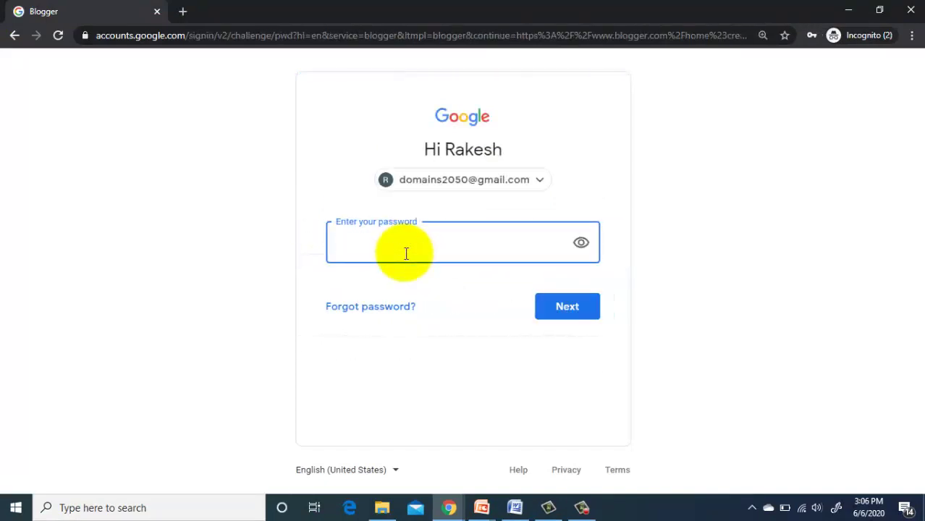
{"action": "type", "text": "************"}
{"action": "left_click", "coordinate": [553, 299]}
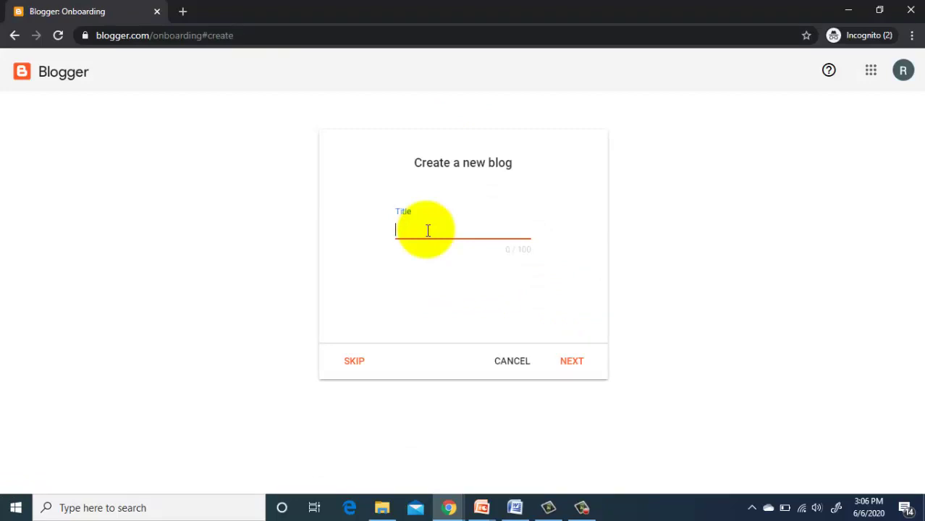
Step: Create the blog titled Mydomain2050 at address MyDomain2050, with display name MyDomain
{"action": "type", "text": "Mydomain2050"}
{"action": "left_click", "coordinate": [572, 361]}
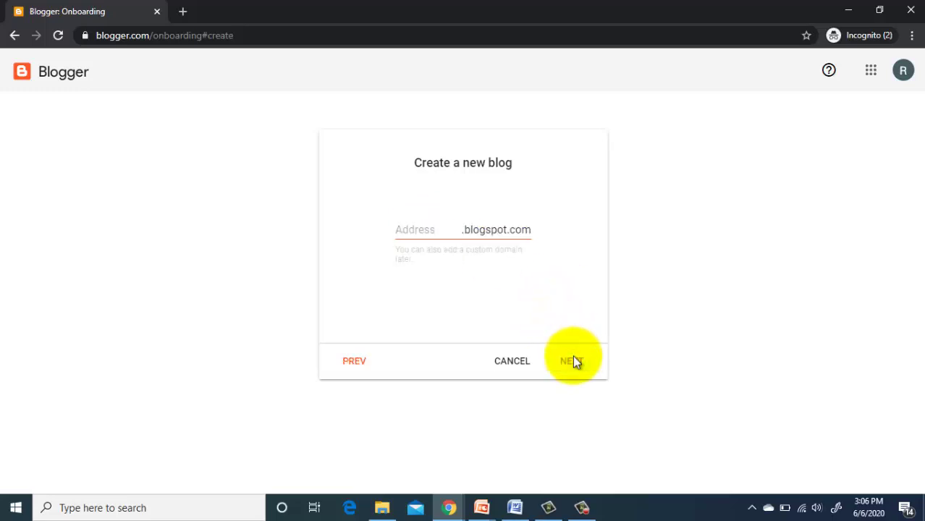
{"action": "left_click", "coordinate": [414, 232]}
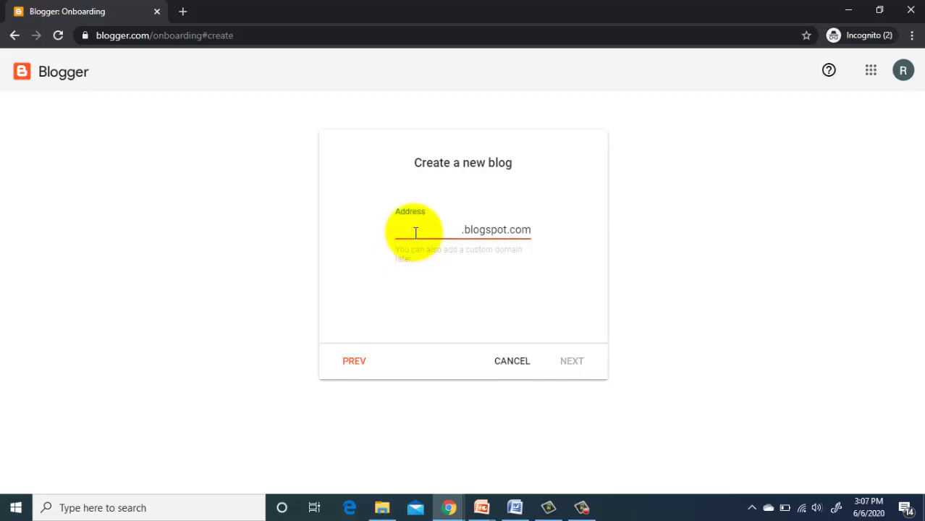
{"action": "type", "text": "MyDom"}
{"action": "type", "text": "ain"}
{"action": "type", "text": "20"}
{"action": "type", "text": "50"}
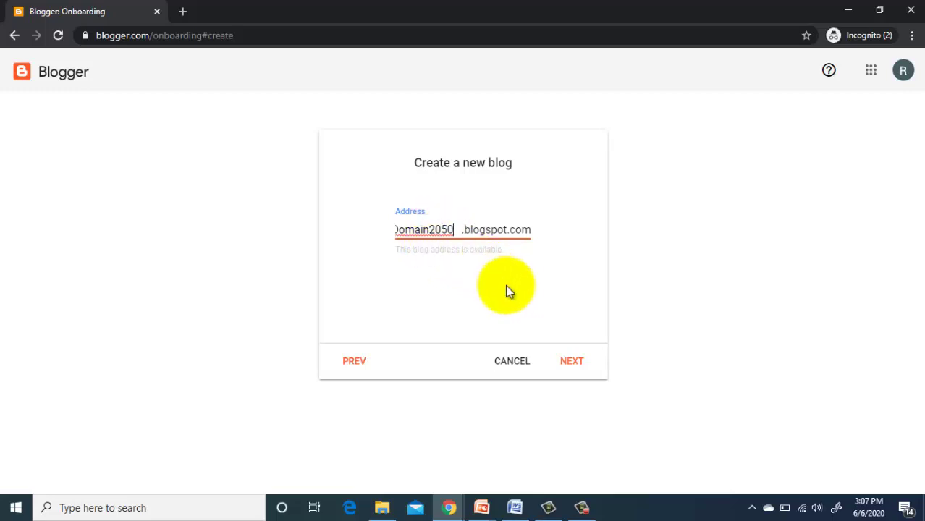
{"action": "left_click", "coordinate": [577, 353]}
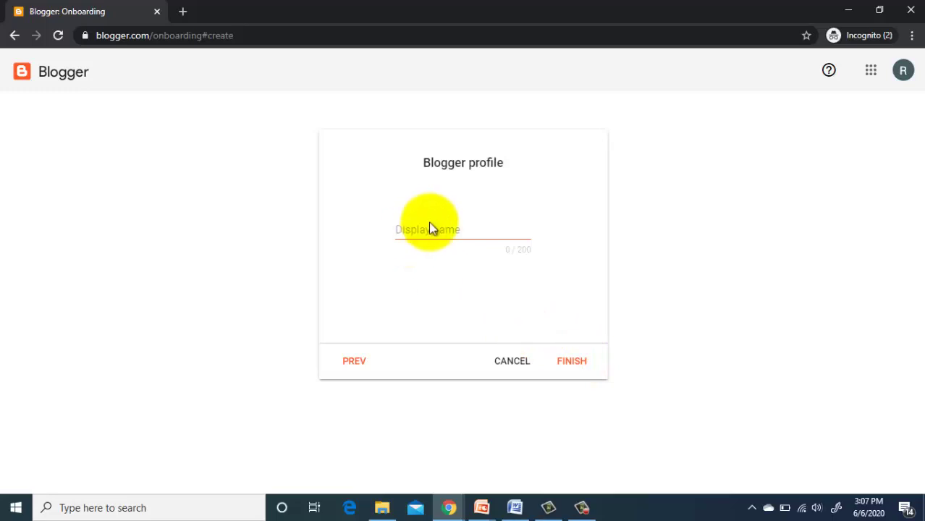
{"action": "left_click", "coordinate": [430, 227]}
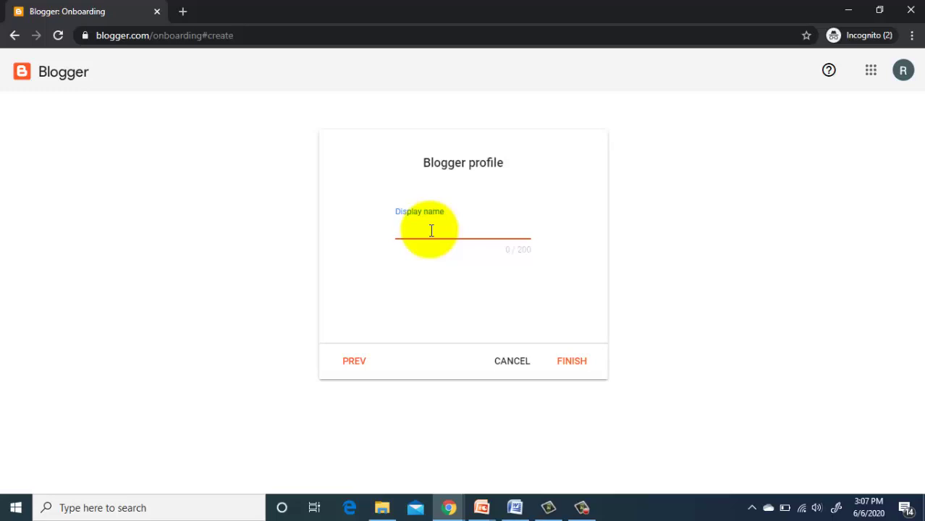
{"action": "type", "text": "MyDomain"}
{"action": "left_click", "coordinate": [572, 364]}
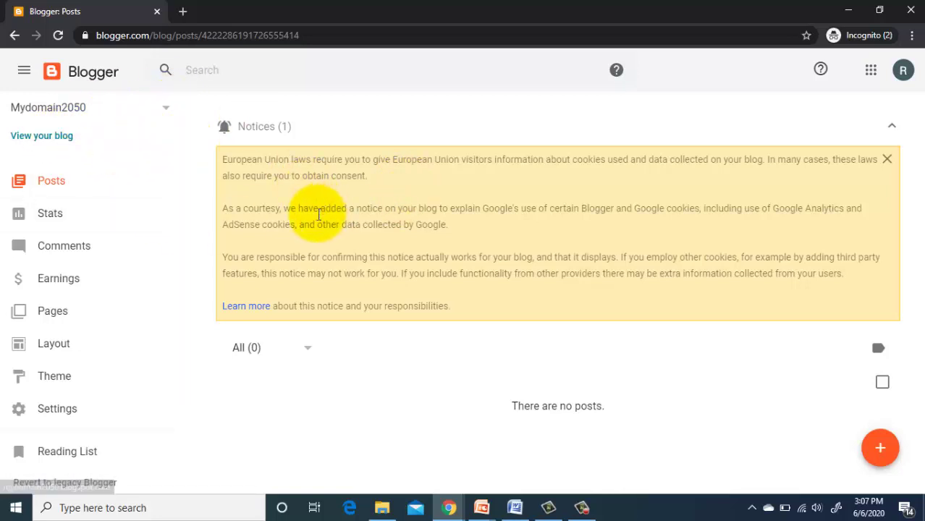
Step: Write a post 'Watch my video on youtube' with the pasted YouTube link and 'Thank you', then preview it
{"action": "left_click", "coordinate": [50, 188]}
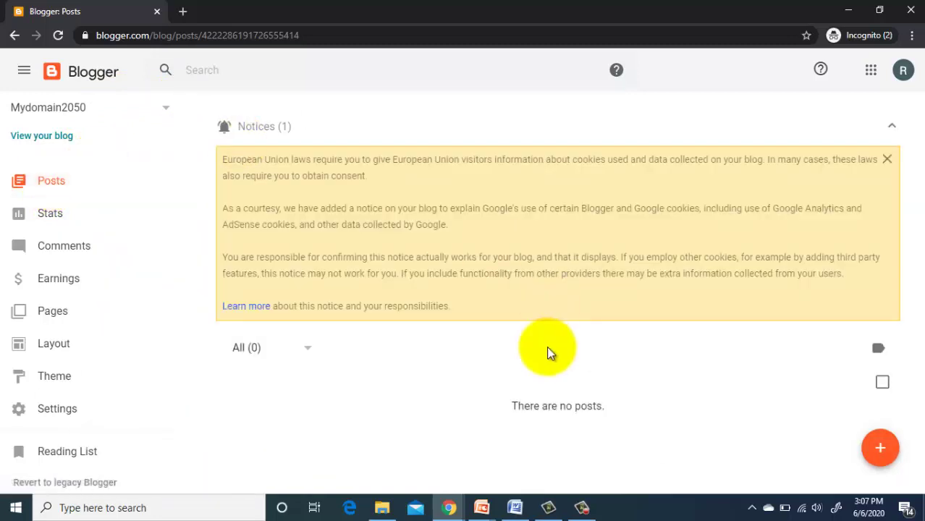
{"action": "left_click", "coordinate": [881, 447]}
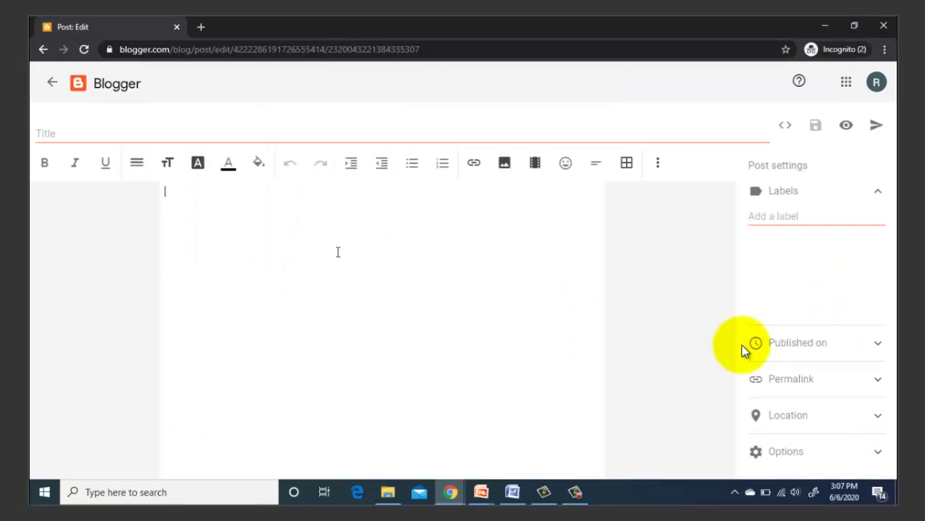
{"action": "type", "text": "Watch my v"}
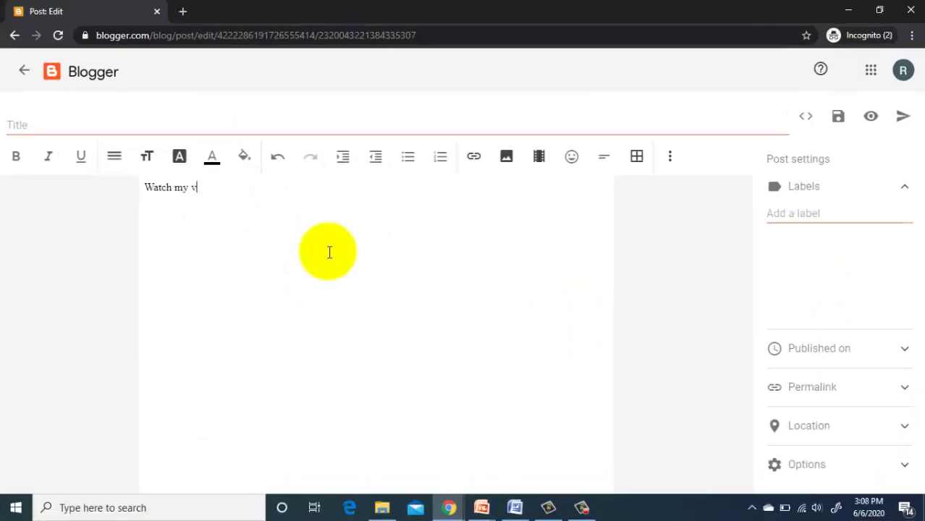
{"action": "type", "text": "ideo on youtube"}
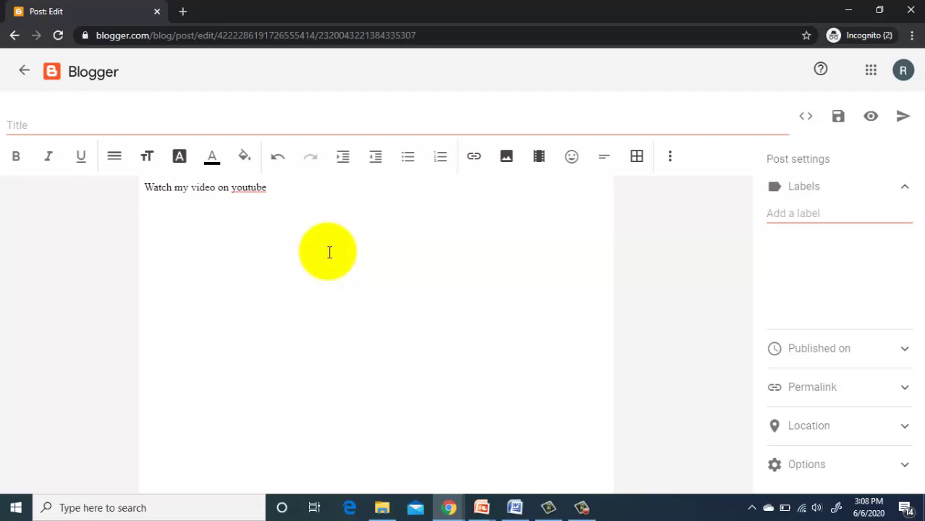
{"action": "type", "text": "https://www.youtube.com/watch?v=mneeHp9ud40"}
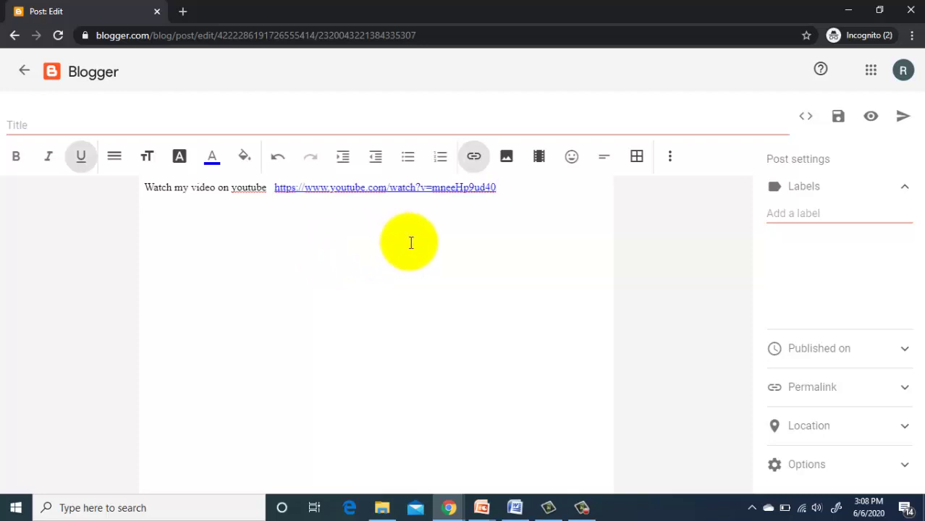
{"action": "key", "text": "Return"}
{"action": "type", "text": "Thank you"}
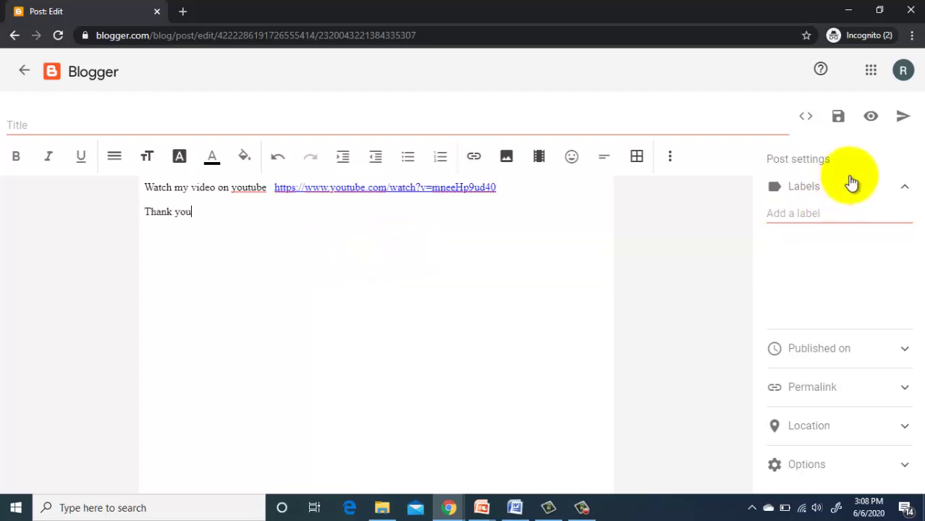
{"action": "left_click", "coordinate": [871, 118]}
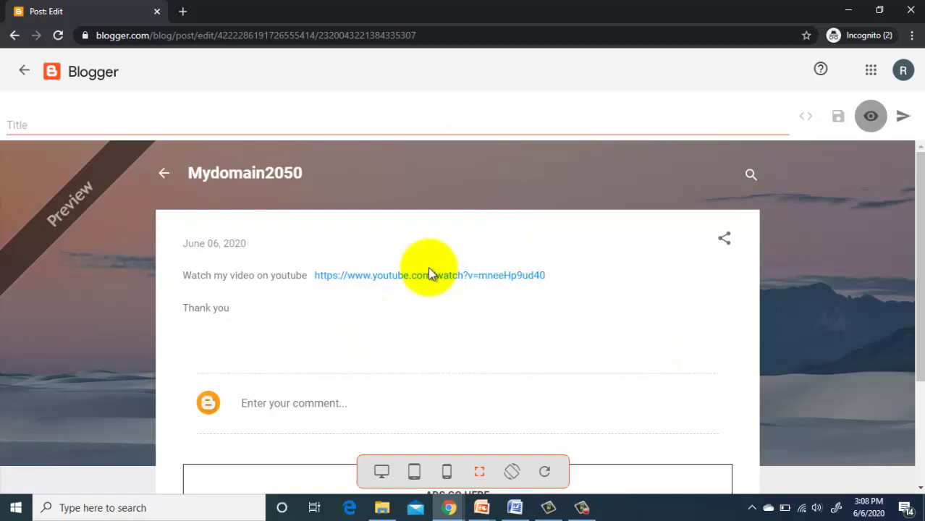
Step: Title the post 'YouTube Video' and publish it
{"action": "left_click", "coordinate": [871, 117]}
{"action": "left_click", "coordinate": [21, 125]}
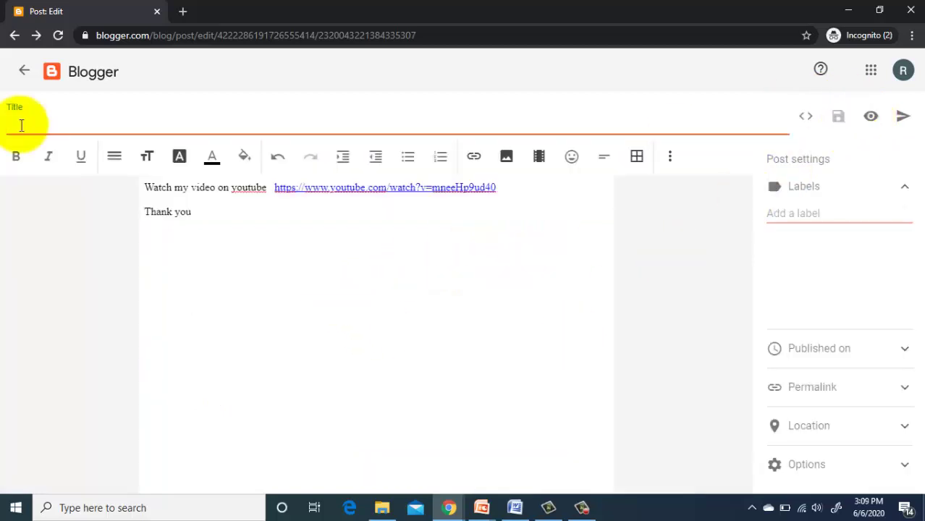
{"action": "type", "text": "You T"}
{"action": "key", "text": "BackSpace"}
{"action": "key", "text": "BackSpace"}
{"action": "type", "text": "Tube "}
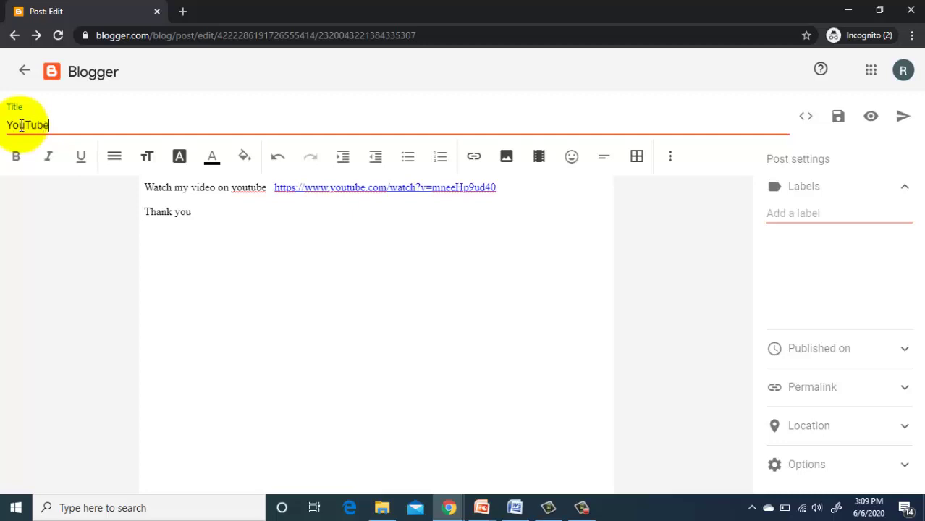
{"action": "type", "text": "Video"}
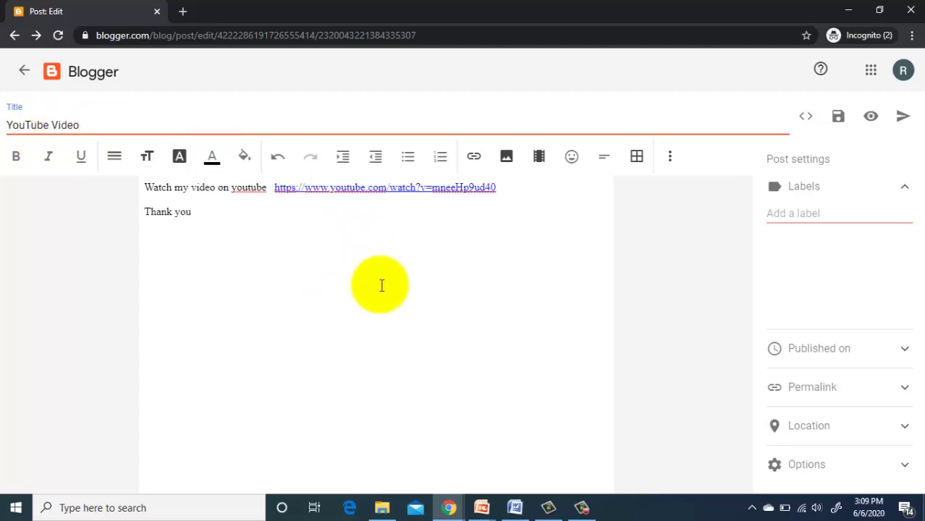
{"action": "left_click", "coordinate": [903, 118]}
{"action": "left_click", "coordinate": [517, 304]}
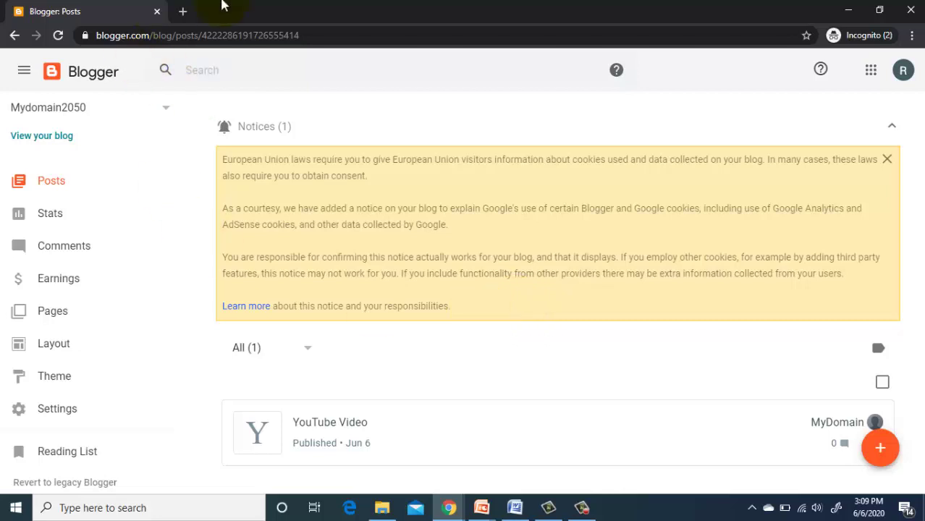
Step: Open mydomain2050.blogspot.com in a new tab to view the live blog
{"action": "left_click", "coordinate": [184, 12]}
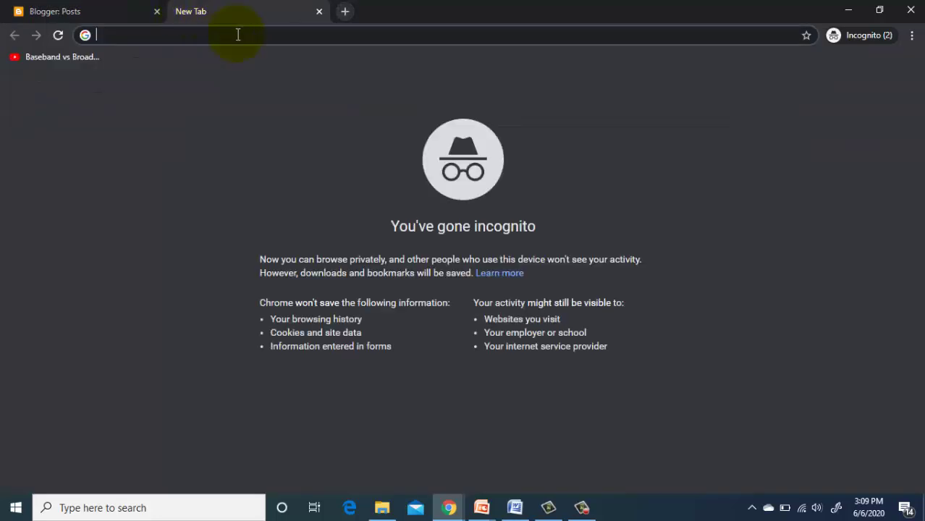
{"action": "type", "text": "Mydomain2050.blogspot.com"}
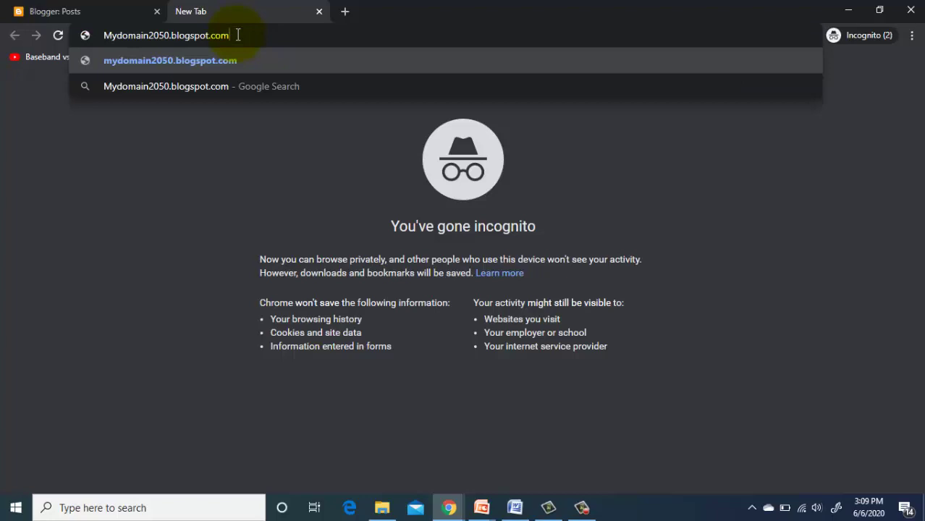
{"action": "key", "text": "Return"}
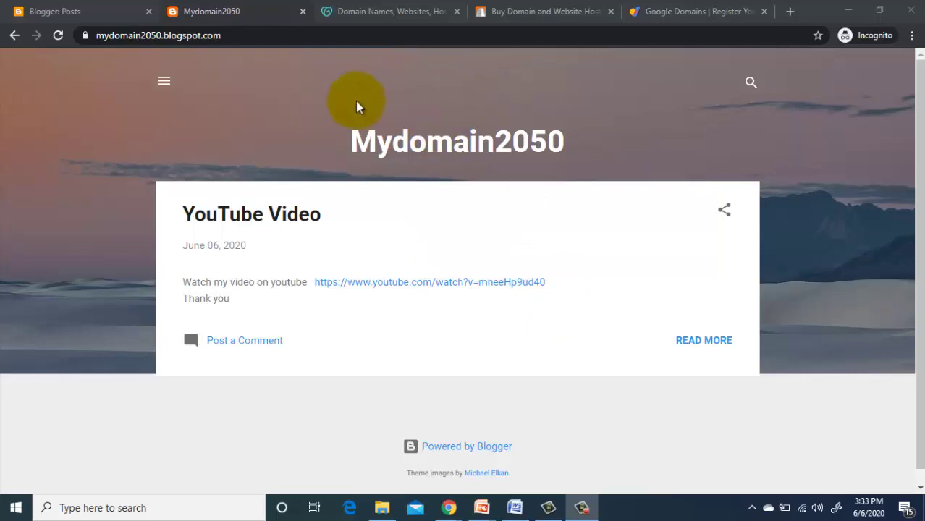
Step: Cycle through the GoDaddy, BigRock and Google Domains tabs, ending on GoDaddy
{"action": "left_click", "coordinate": [355, 12]}
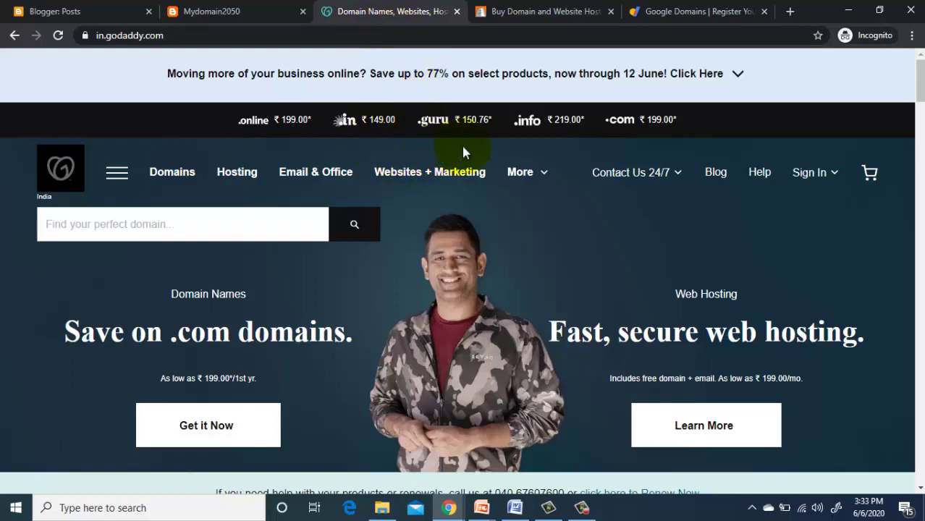
{"action": "left_click", "coordinate": [513, 14]}
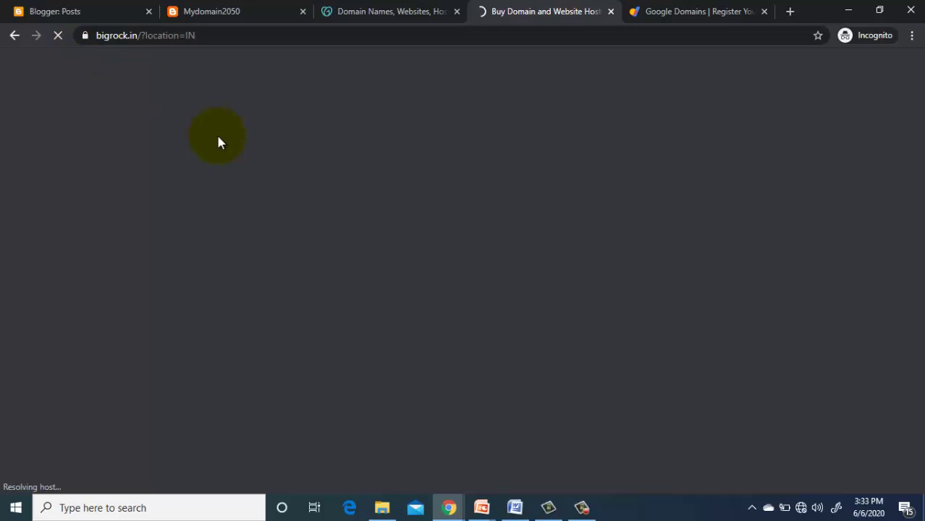
{"action": "left_click", "coordinate": [684, 16]}
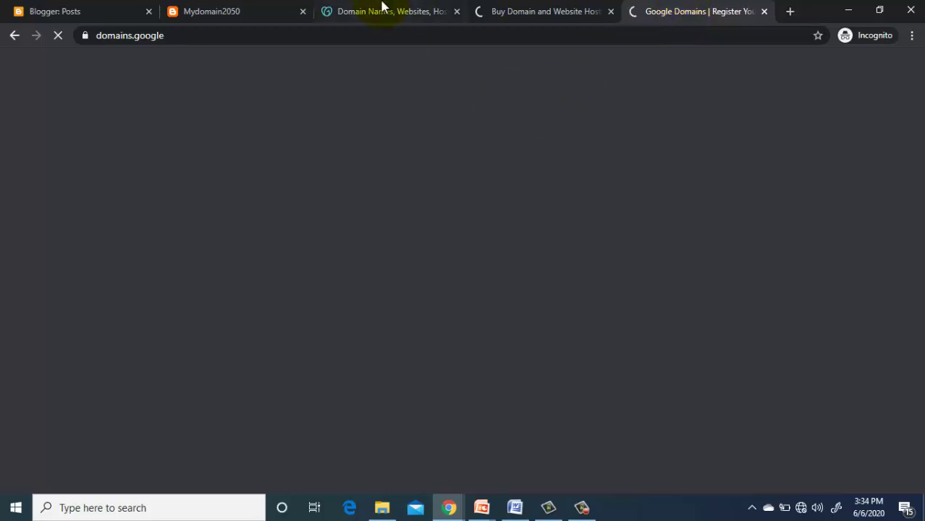
{"action": "left_click", "coordinate": [384, 10]}
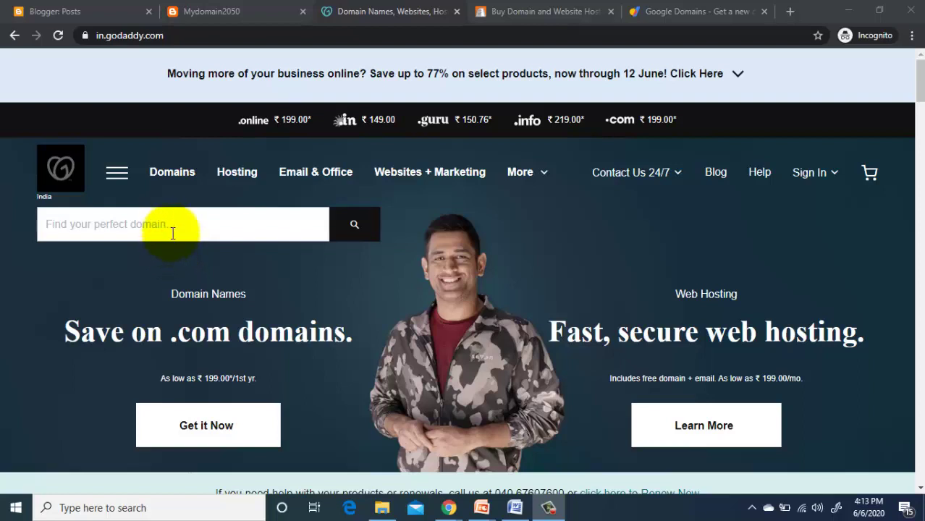
Step: Search GoDaddy for the domain mygoogle.com
{"action": "left_click", "coordinate": [172, 233]}
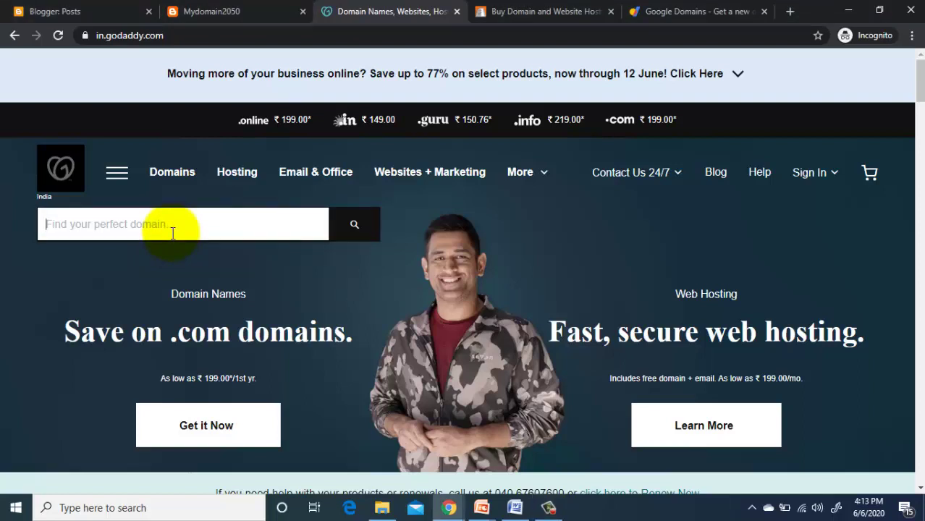
{"action": "type", "text": "mygoogl"}
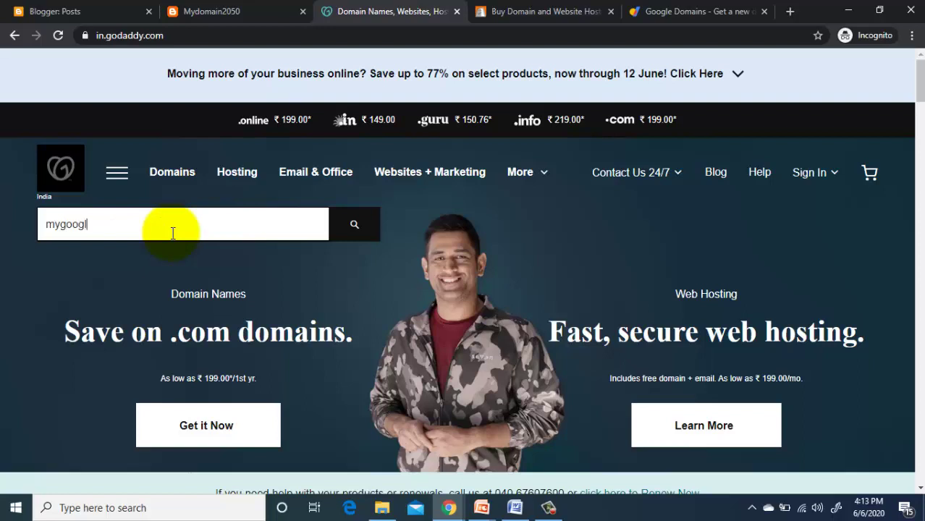
{"action": "type", "text": "e.com"}
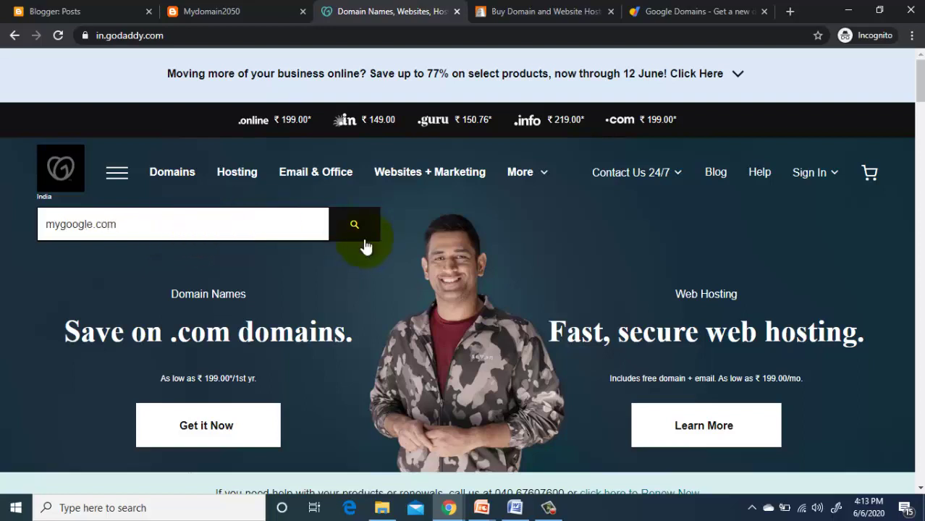
{"action": "left_click", "coordinate": [354, 227]}
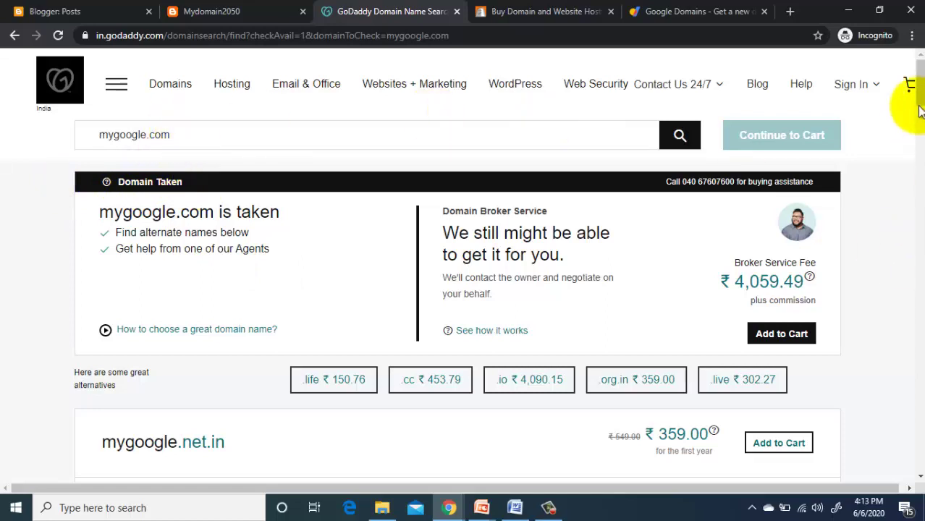
Step: Scroll through the mygoogle.com results to review alternative extensions and prices, then return to the top
{"action": "scroll", "coordinate": [919, 93], "scroll_direction": "down", "scroll_amount": 1}
{"action": "left_click_drag", "start_coordinate": [919, 92], "coordinate": [904, 118]}
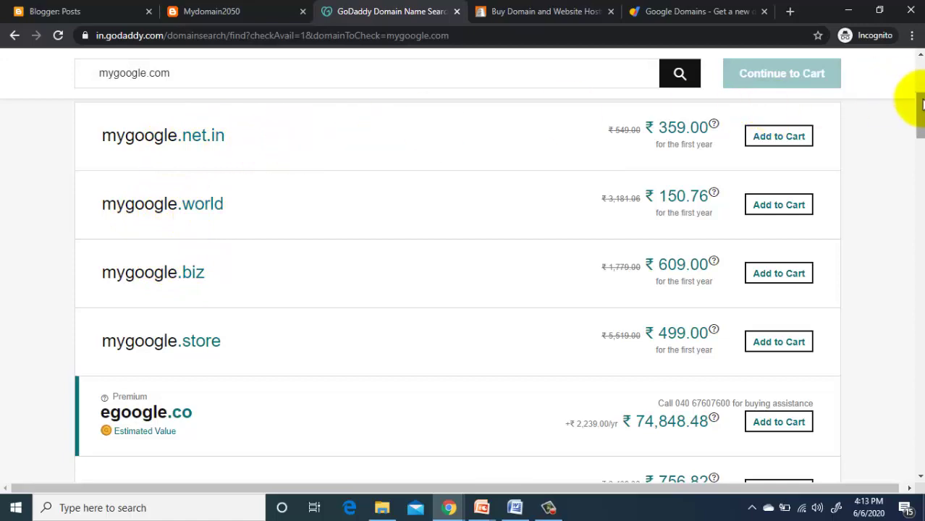
{"action": "left_click_drag", "start_coordinate": [918, 101], "coordinate": [918, 45]}
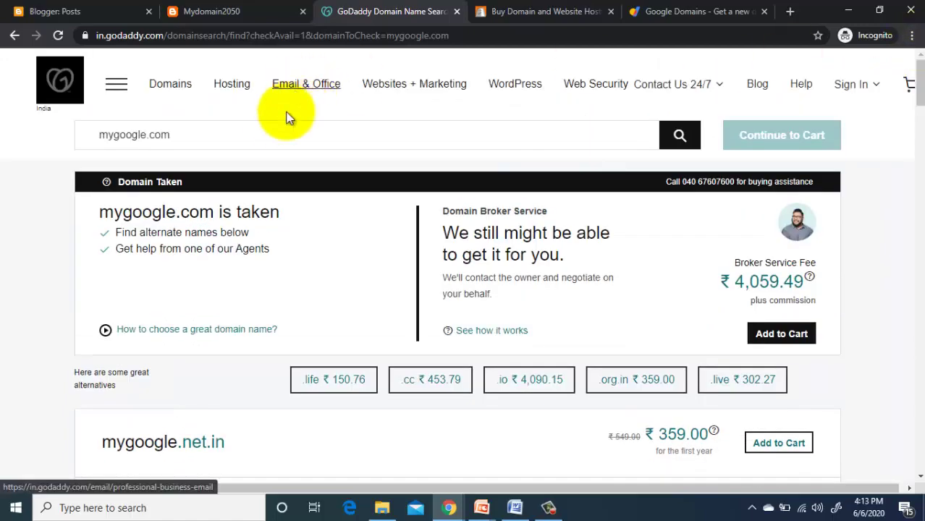
Step: Replace the search with mydomain2050.com and check its availability
{"action": "left_click", "coordinate": [276, 131]}
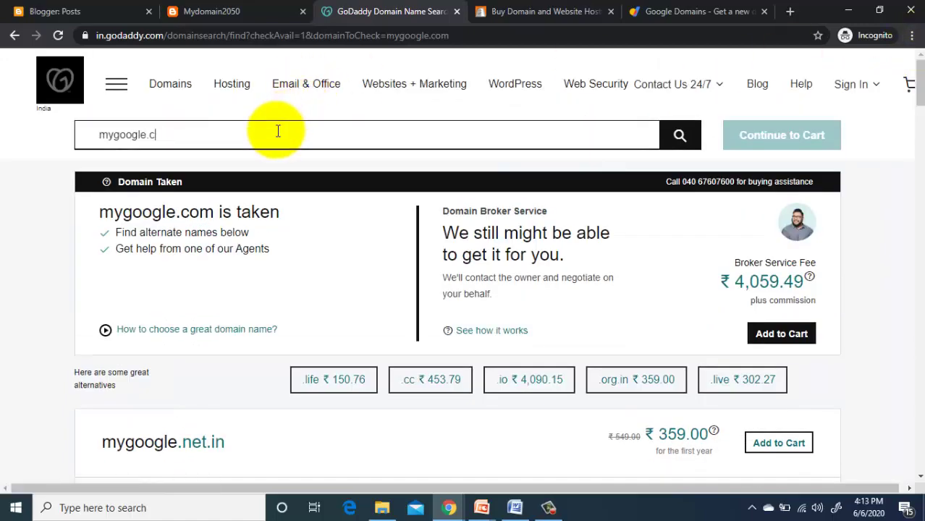
{"action": "key", "text": "BackSpace"}
{"action": "key", "text": "BackSpace"}
{"action": "key", "text": "BackSpace"}
{"action": "key", "text": "BackSpace"}
{"action": "key", "text": "BackSpace"}
{"action": "key", "text": "BackSpace"}
{"action": "key", "text": "BackSpace"}
{"action": "key", "text": "BackSpace"}
{"action": "key", "text": "BackSpace"}
{"action": "key", "text": "BackSpace"}
{"action": "type", "text": "mydomain2050.con"}
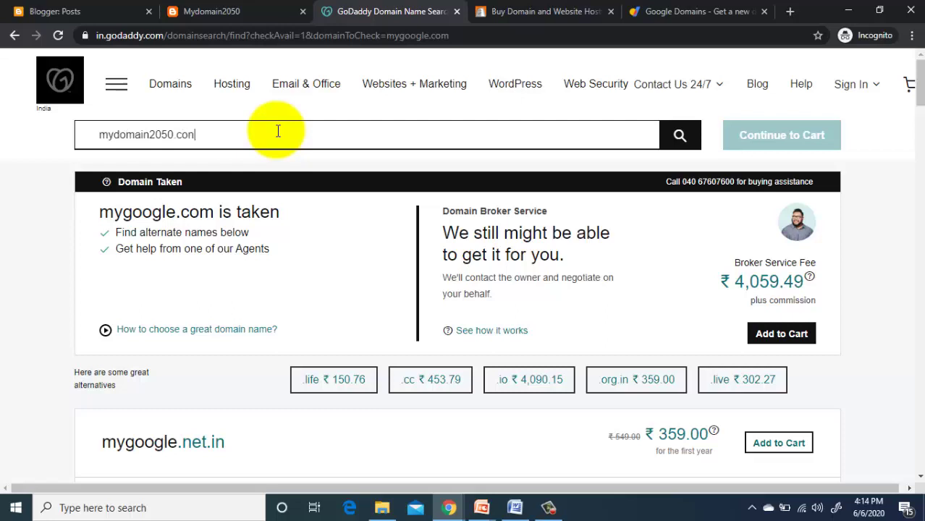
{"action": "key", "text": "BackSpace"}
{"action": "type", "text": "m"}
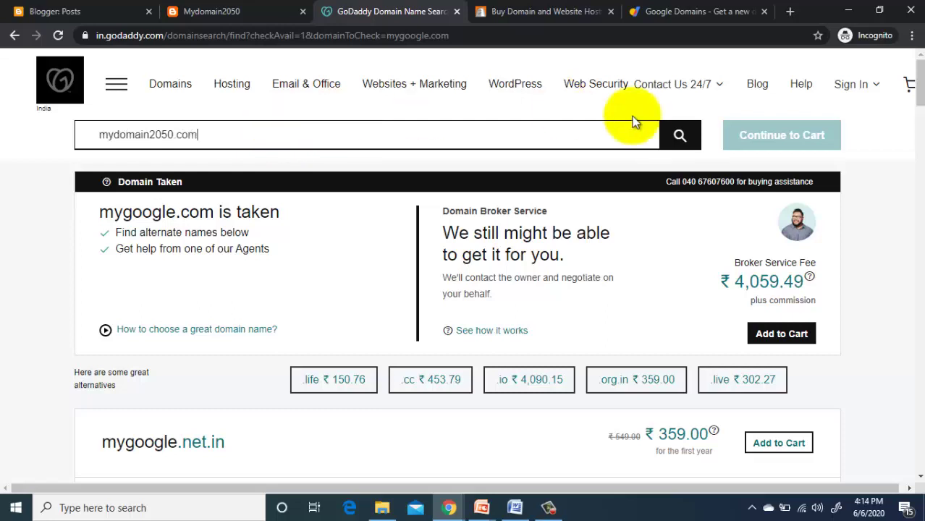
{"action": "left_click", "coordinate": [673, 132]}
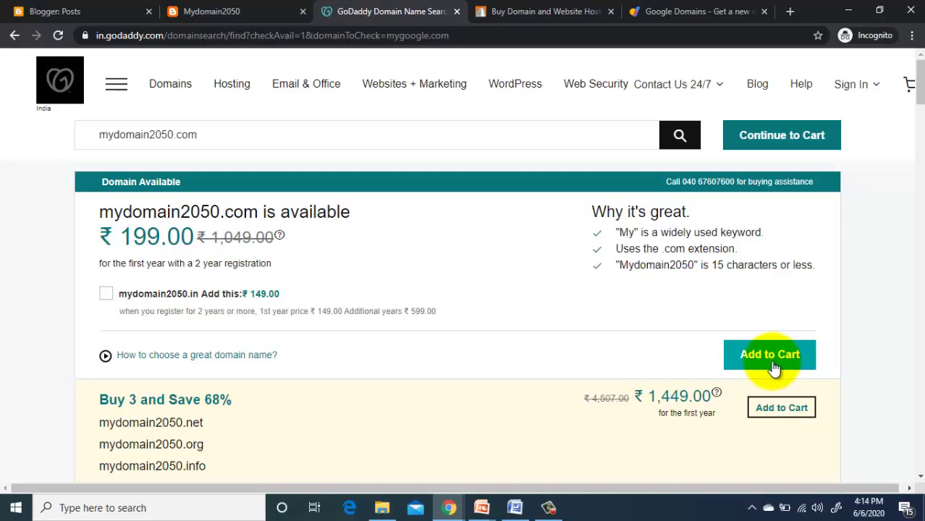
Step: Add mydomain2050.com to the cart and set its registration term to 1 Year
{"action": "left_click", "coordinate": [773, 366]}
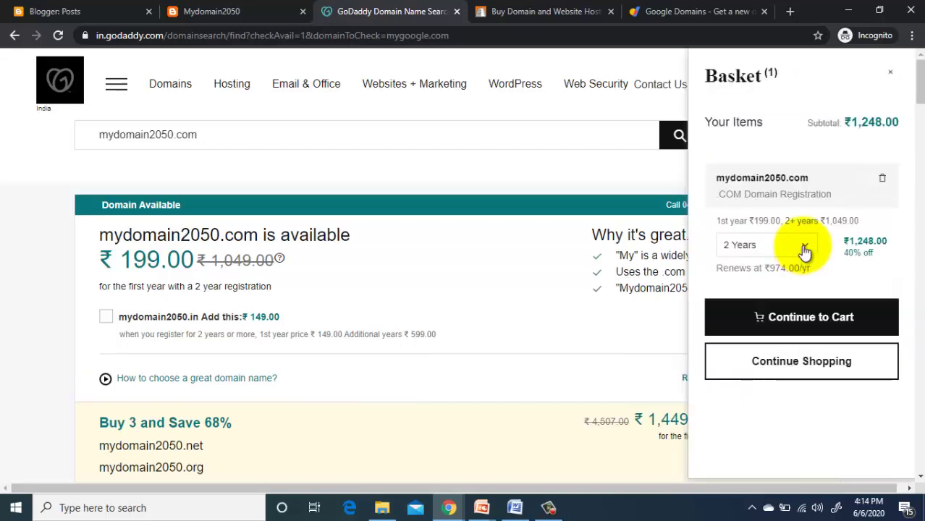
{"action": "left_click", "coordinate": [805, 246]}
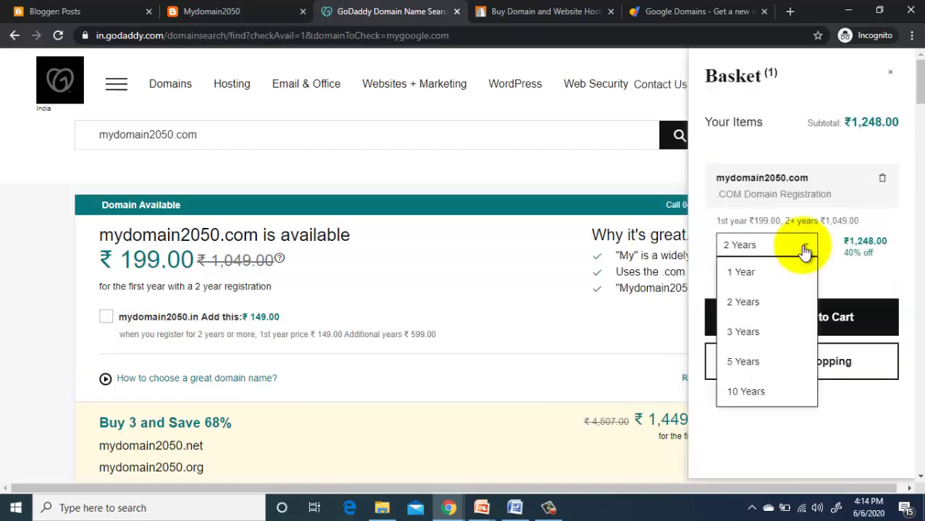
{"action": "left_click", "coordinate": [773, 280]}
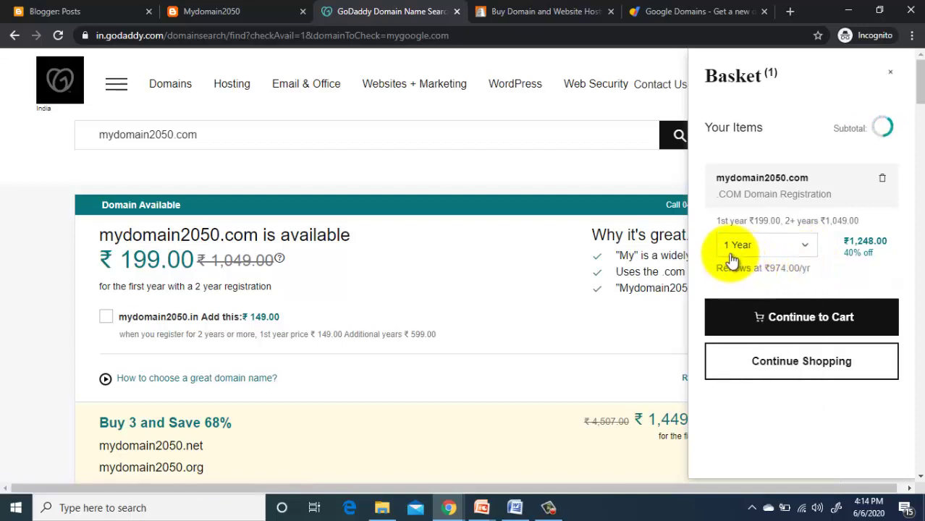
Step: Proceed to GoDaddy checkout and decline domain privacy protection
{"action": "left_click", "coordinate": [790, 316]}
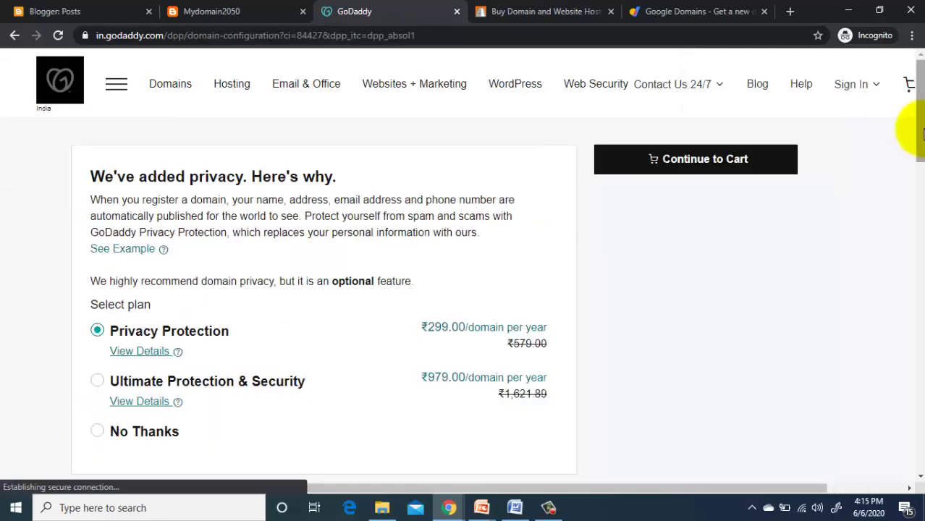
{"action": "scroll", "coordinate": [920, 135], "scroll_direction": "down", "scroll_amount": 2}
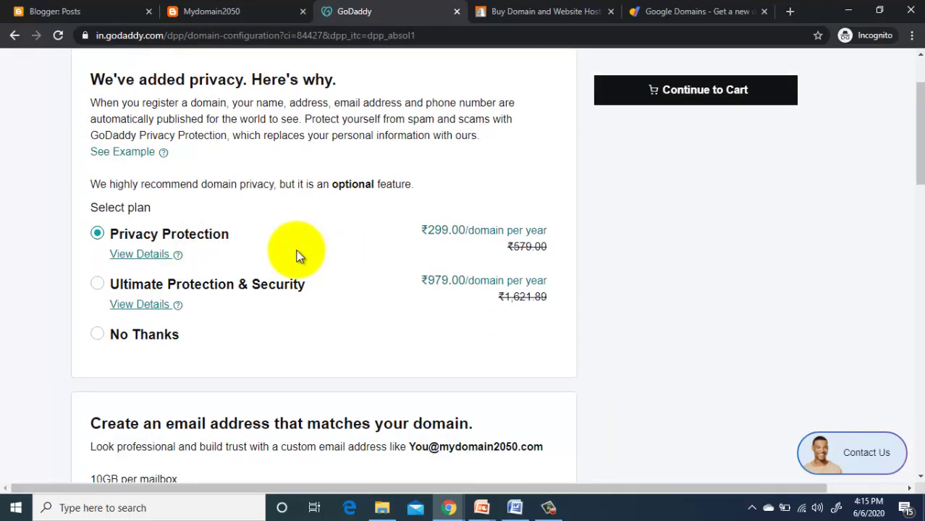
{"action": "left_click", "coordinate": [97, 334]}
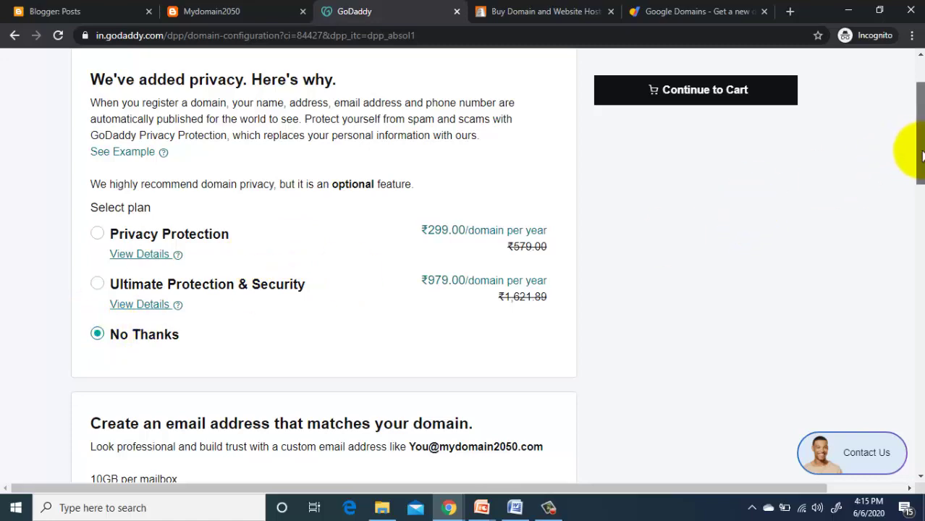
Step: Decline the Professional Email add-on and continue to the cart with mydomain2050.com at ₹849.00
{"action": "left_click_drag", "start_coordinate": [919, 149], "coordinate": [908, 258]}
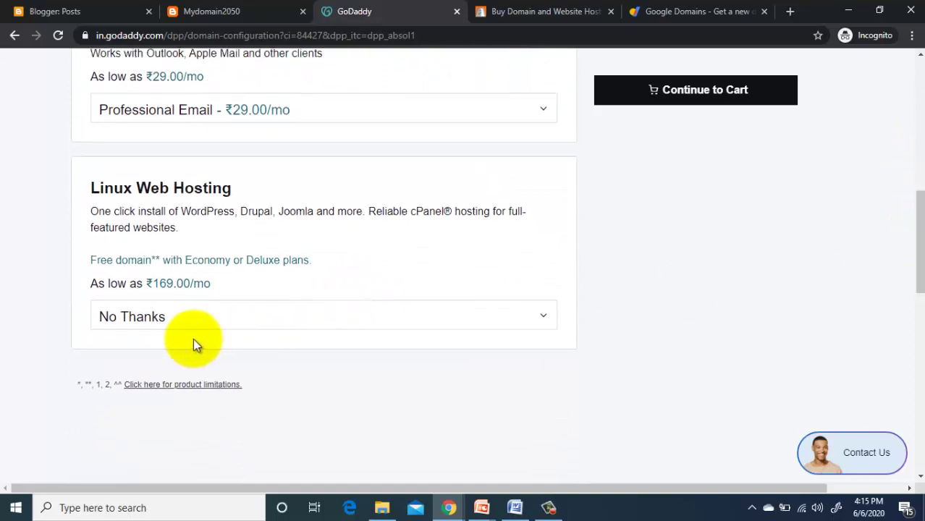
{"action": "left_click", "coordinate": [399, 110]}
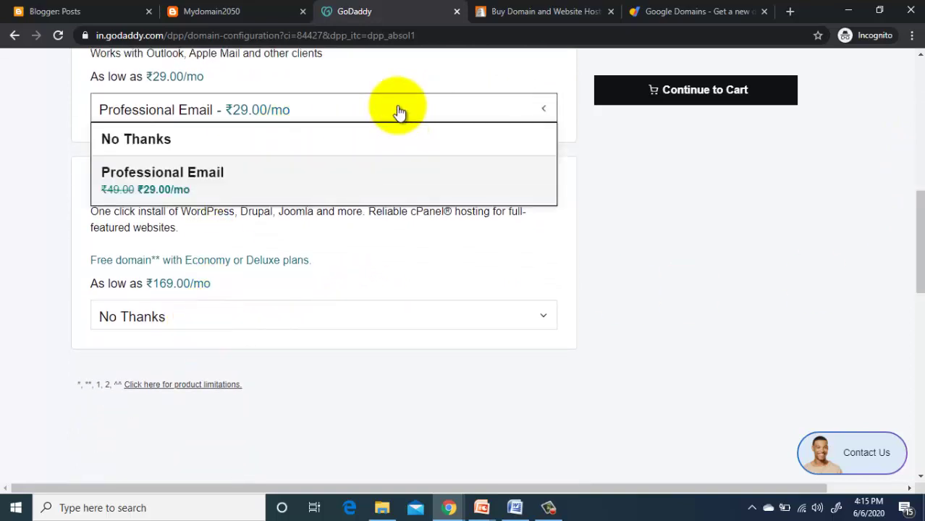
{"action": "left_click", "coordinate": [335, 145]}
{"action": "left_click", "coordinate": [670, 96]}
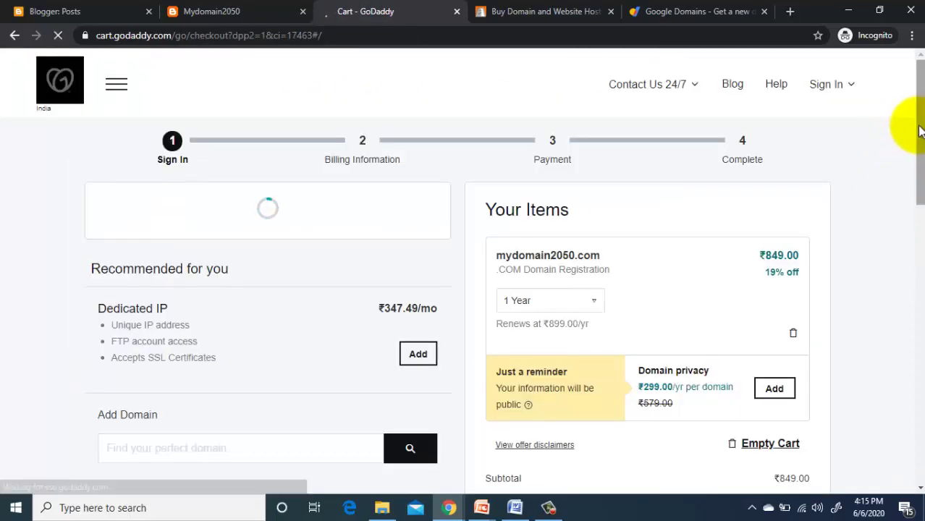
{"action": "mouse_move", "coordinate": [919, 132]}
{"action": "left_mouse_down"}
{"action": "mouse_move", "coordinate": [913, 248]}
{"action": "mouse_move", "coordinate": [916, 134]}
{"action": "mouse_move", "coordinate": [917, 144]}
{"action": "left_mouse_up"}
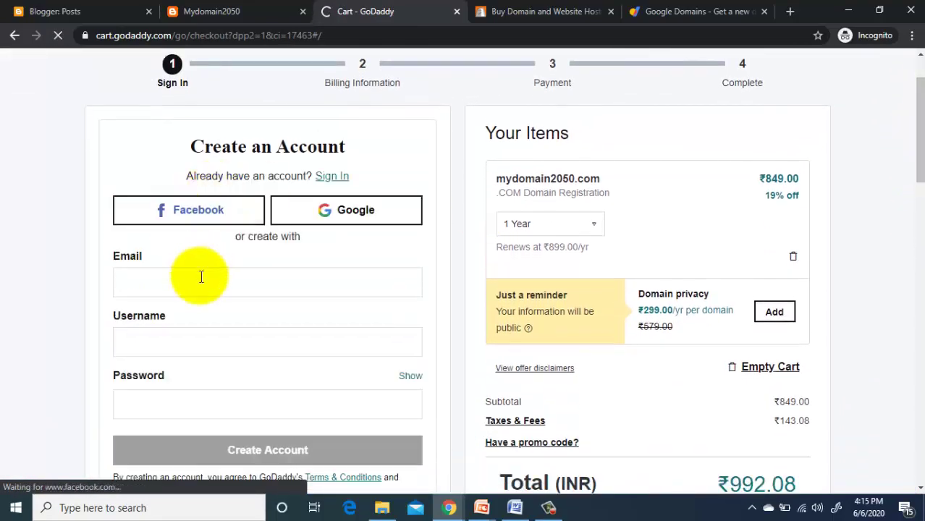
{"action": "left_click", "coordinate": [200, 280]}
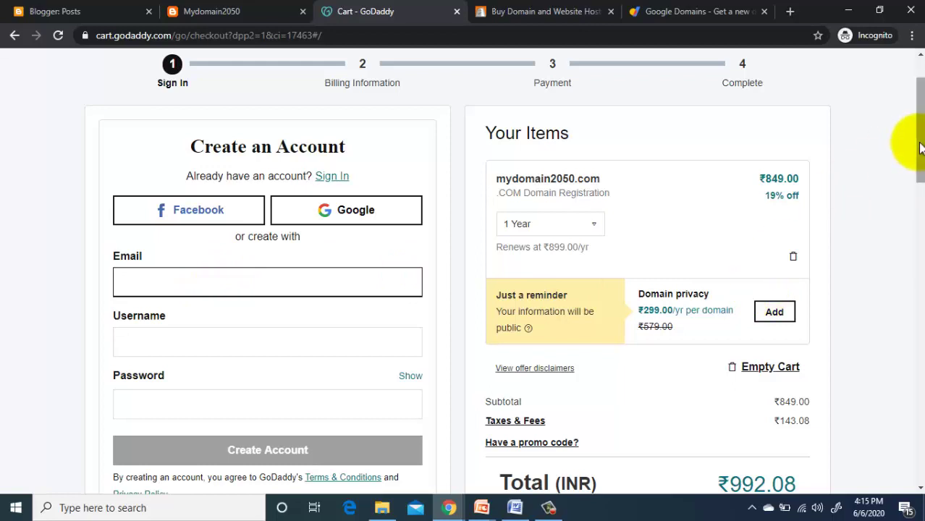
{"action": "left_click_drag", "start_coordinate": [919, 147], "coordinate": [897, 216]}
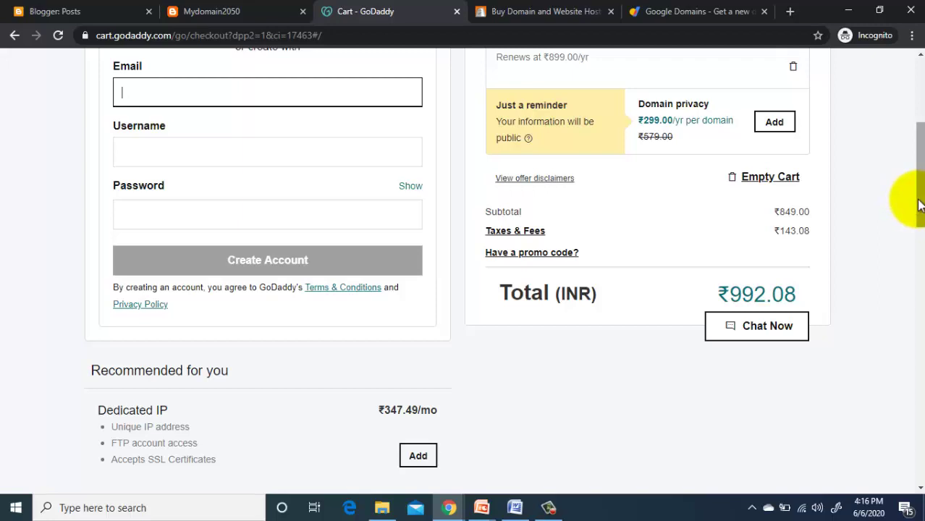
{"action": "left_click_drag", "start_coordinate": [919, 206], "coordinate": [913, 127]}
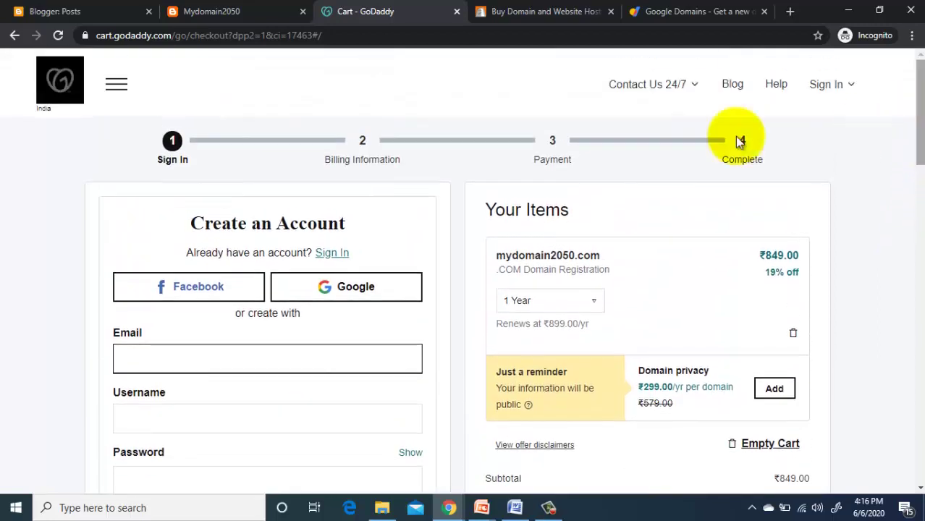
Step: Search mydomain2050.com on BigRock, note its ₹799/yr price, then return to the GoDaddy tab
{"action": "left_click", "coordinate": [526, 9]}
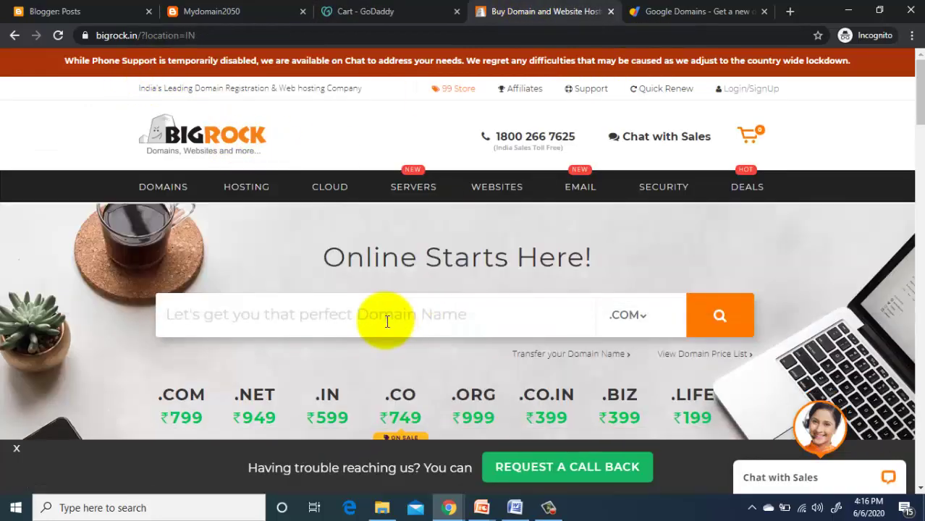
{"action": "left_click", "coordinate": [387, 321]}
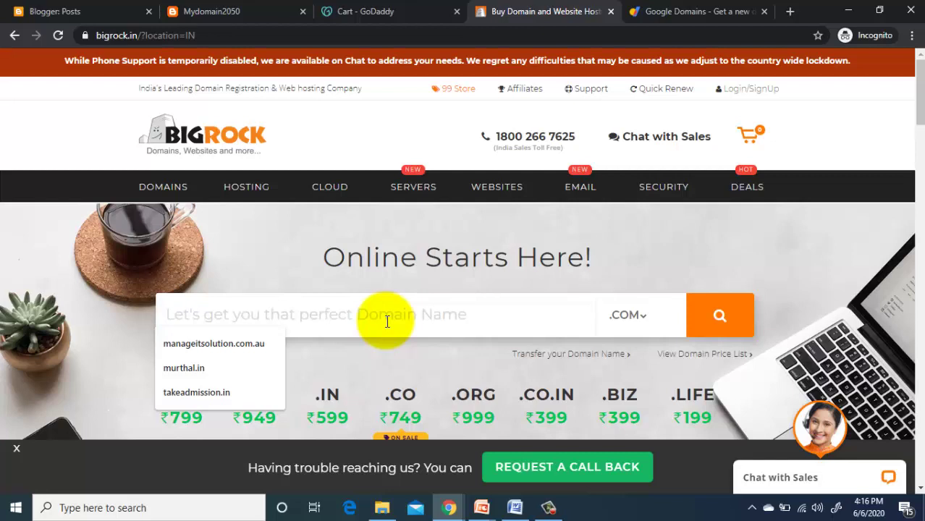
{"action": "type", "text": "mydo"}
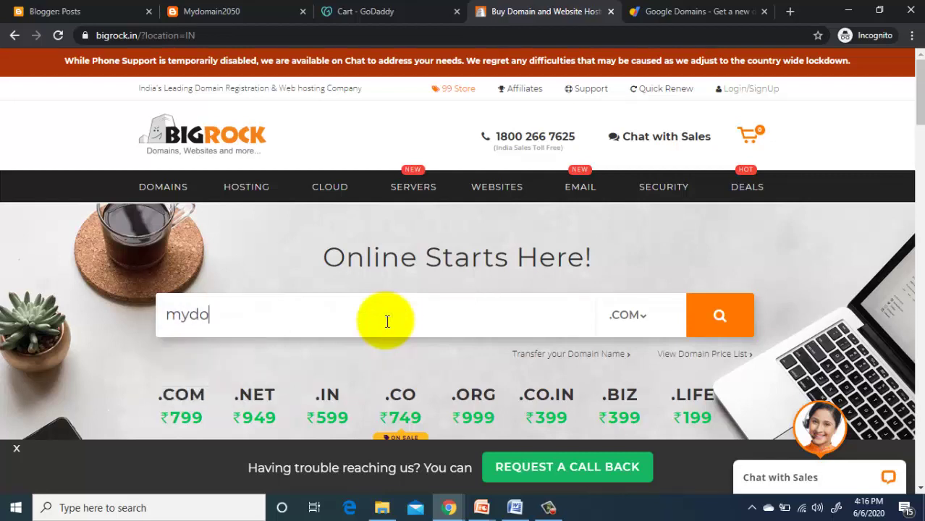
{"action": "type", "text": "main20"}
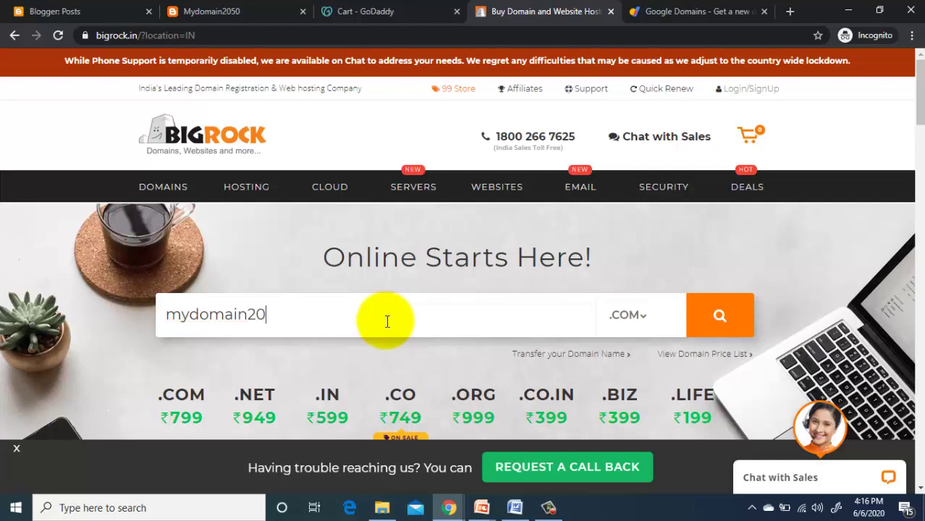
{"action": "type", "text": "50.com"}
{"action": "left_click", "coordinate": [708, 319]}
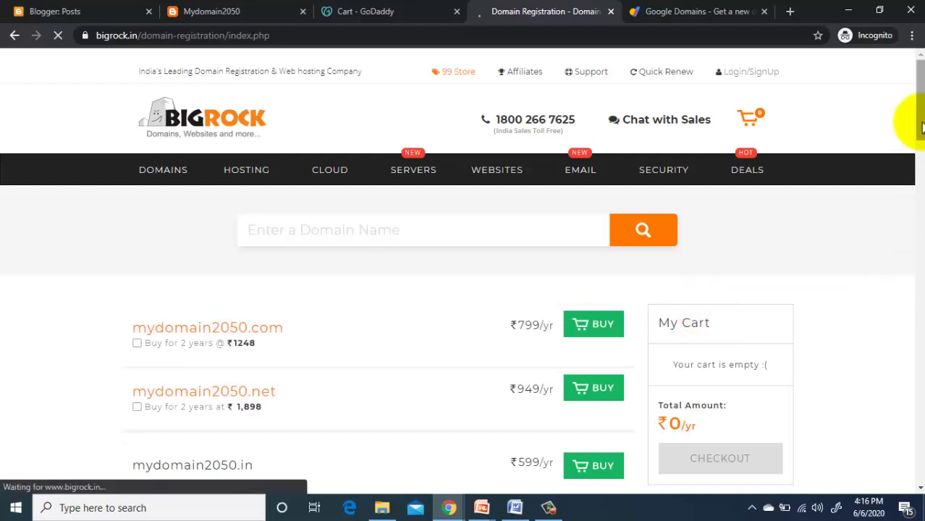
{"action": "scroll", "coordinate": [919, 130], "scroll_direction": "down", "scroll_amount": 1}
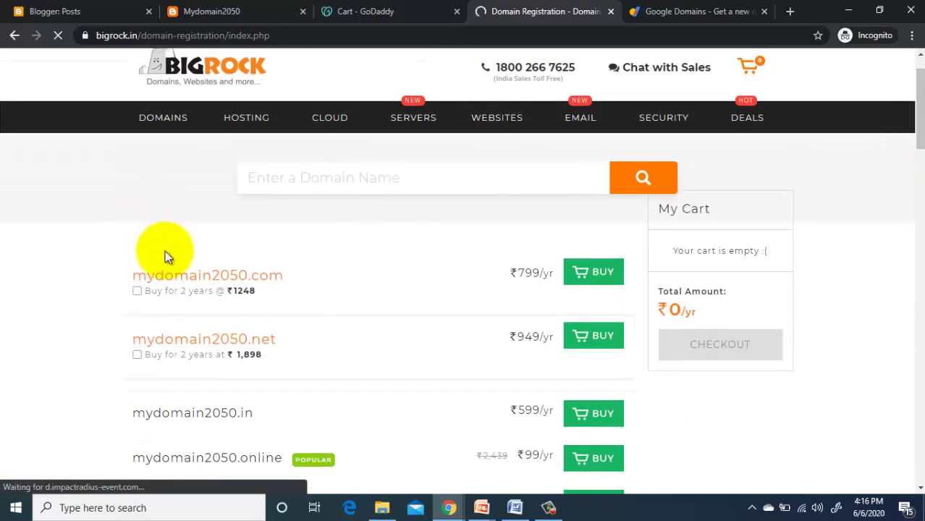
{"action": "left_click", "coordinate": [393, 8]}
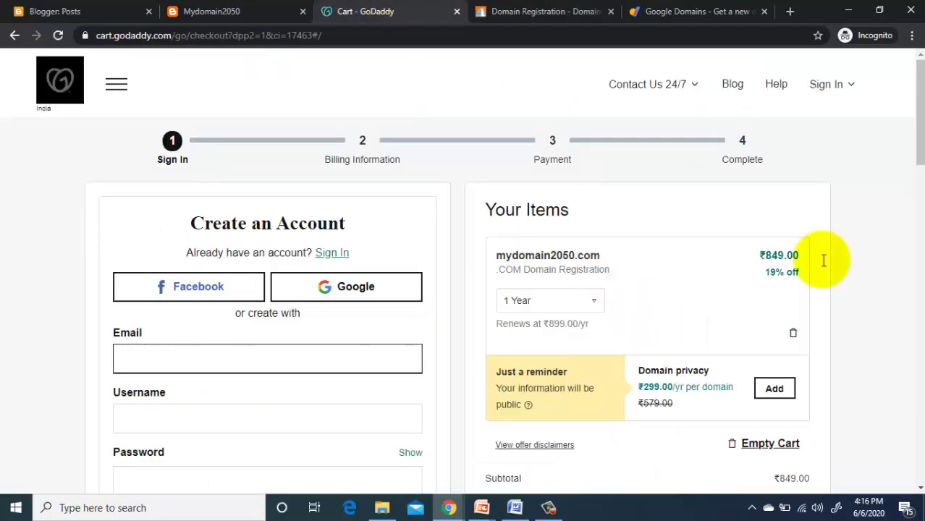
Step: Check the GoDaddy cart total of ₹992.08 with taxes, then return to the BigRock results
{"action": "scroll", "coordinate": [922, 121], "scroll_direction": "down", "scroll_amount": 2}
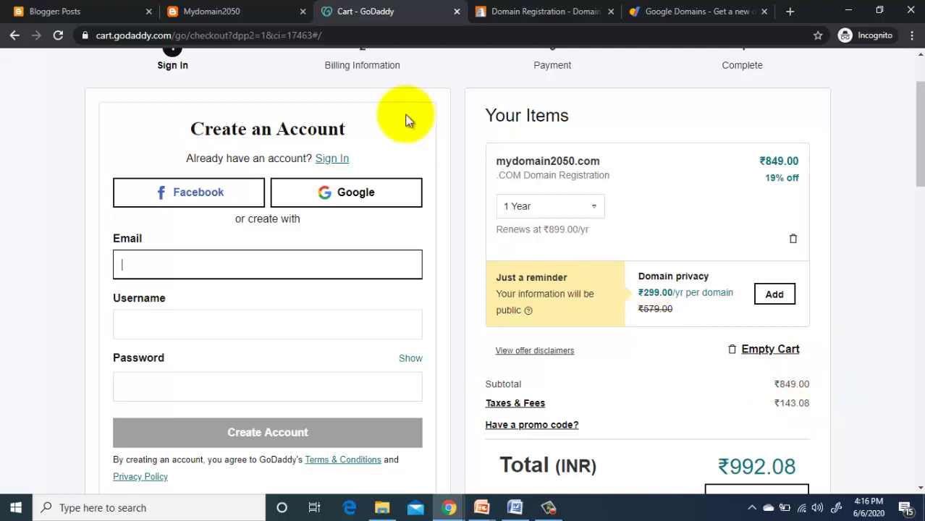
{"action": "left_click", "coordinate": [511, 8]}
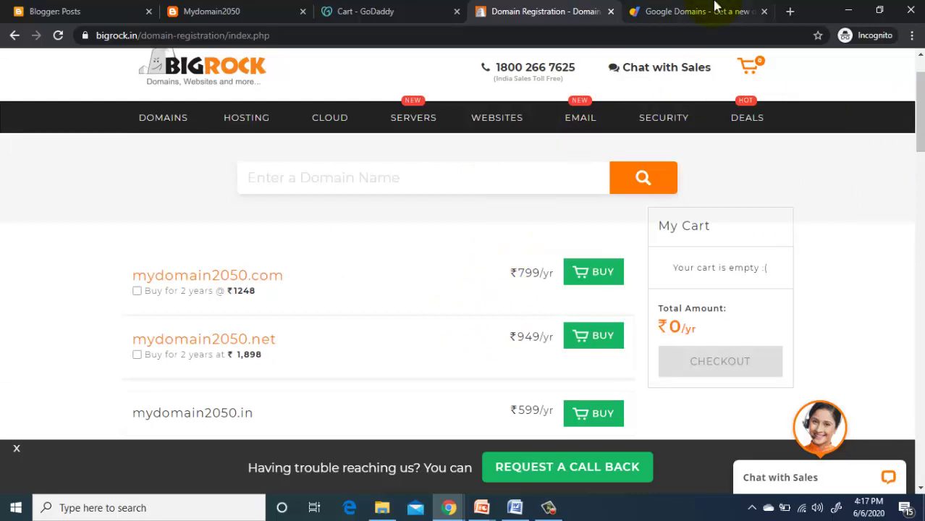
Step: Search Google Domains for mydomain2050.com, which shows it available at ₹860/year
{"action": "left_click", "coordinate": [702, 11]}
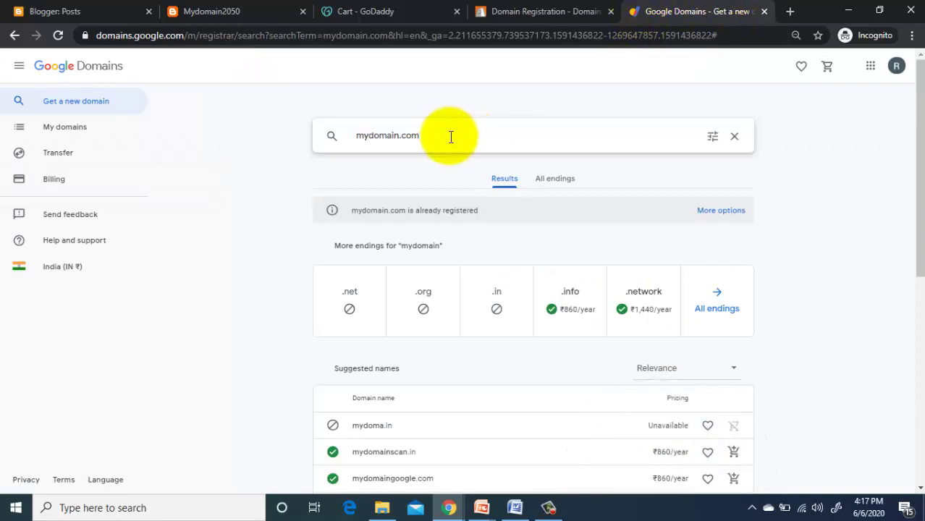
{"action": "key", "text": "BackSpace"}
{"action": "key", "text": "BackSpace"}
{"action": "key", "text": "BackSpace"}
{"action": "key", "text": "BackSpace"}
{"action": "key", "text": "BackSpace"}
{"action": "key", "text": "BackSpace"}
{"action": "key", "text": "BackSpace"}
{"action": "key", "text": "BackSpace"}
{"action": "key", "text": "BackSpace"}
{"action": "key", "text": "BackSpace"}
{"action": "key", "text": "BackSpace"}
{"action": "key", "text": "BackSpace"}
{"action": "type", "text": "mydomain2050.com"}
{"action": "key", "text": "Return"}
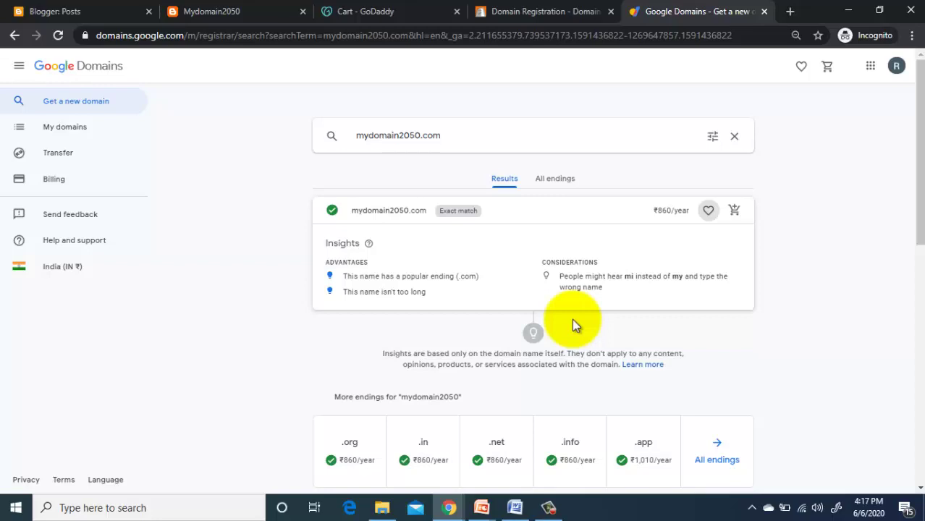
Step: Compare the GoDaddy and BigRock prices again, then advance to the web hosting facilities slide
{"action": "left_click", "coordinate": [382, 12]}
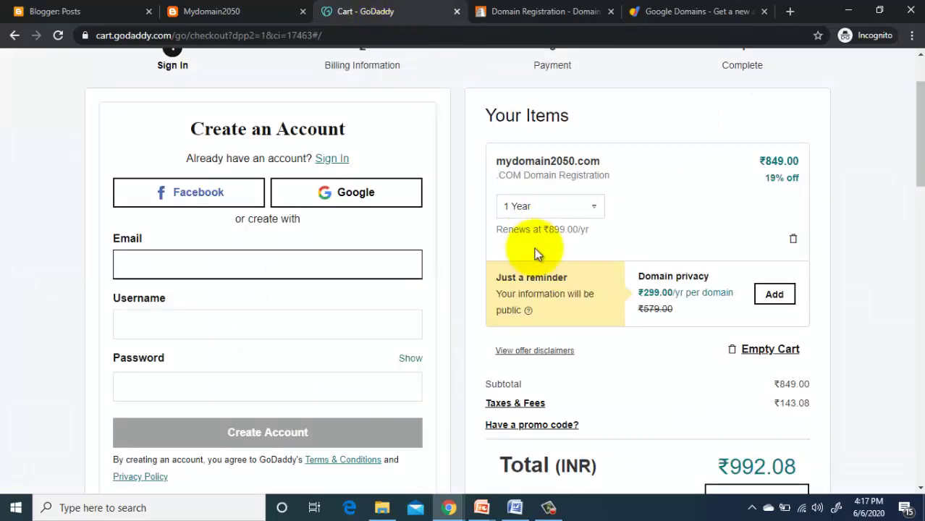
{"action": "left_click", "coordinate": [573, 8]}
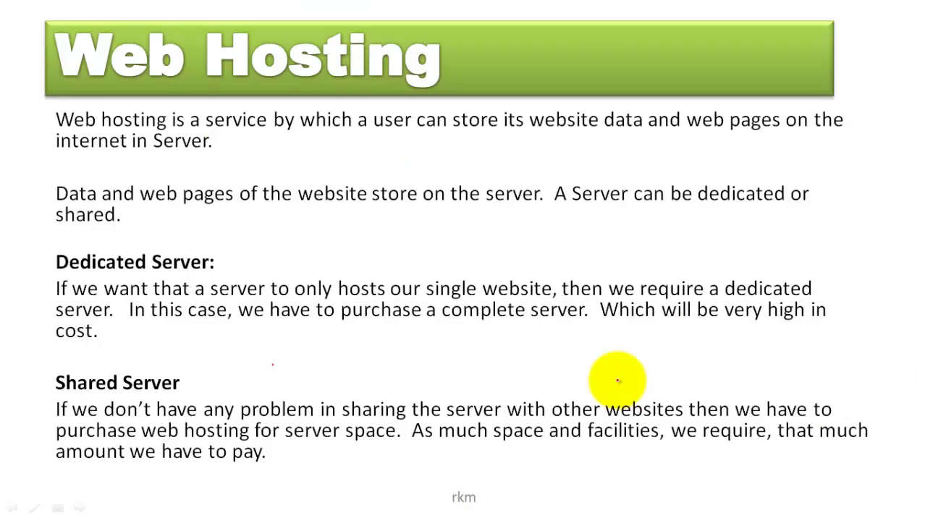
{"action": "key", "text": "Right"}
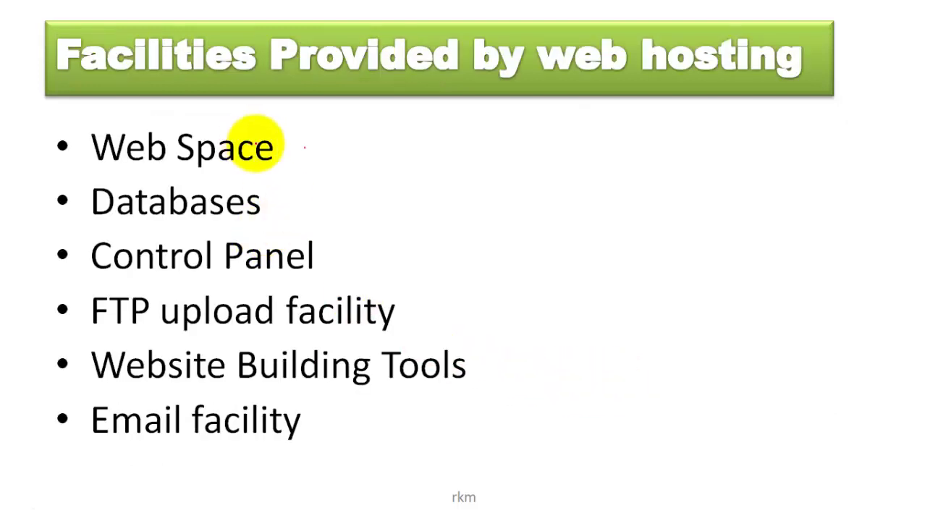